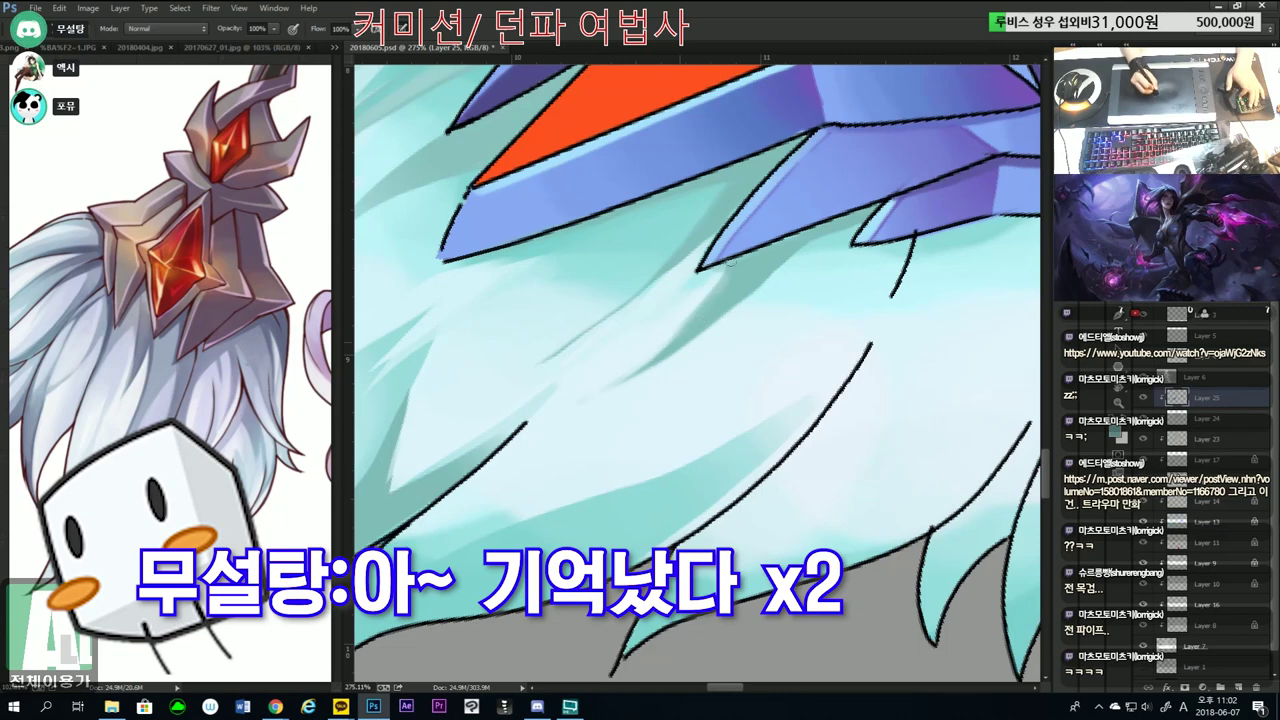
Zoom in on the lower bristles and try a lasso outline around a bristle patch.
{"action": "key", "text": "z"}
{"action": "left_click_drag", "start_coordinate": [729, 263], "coordinate": [700, 330]}
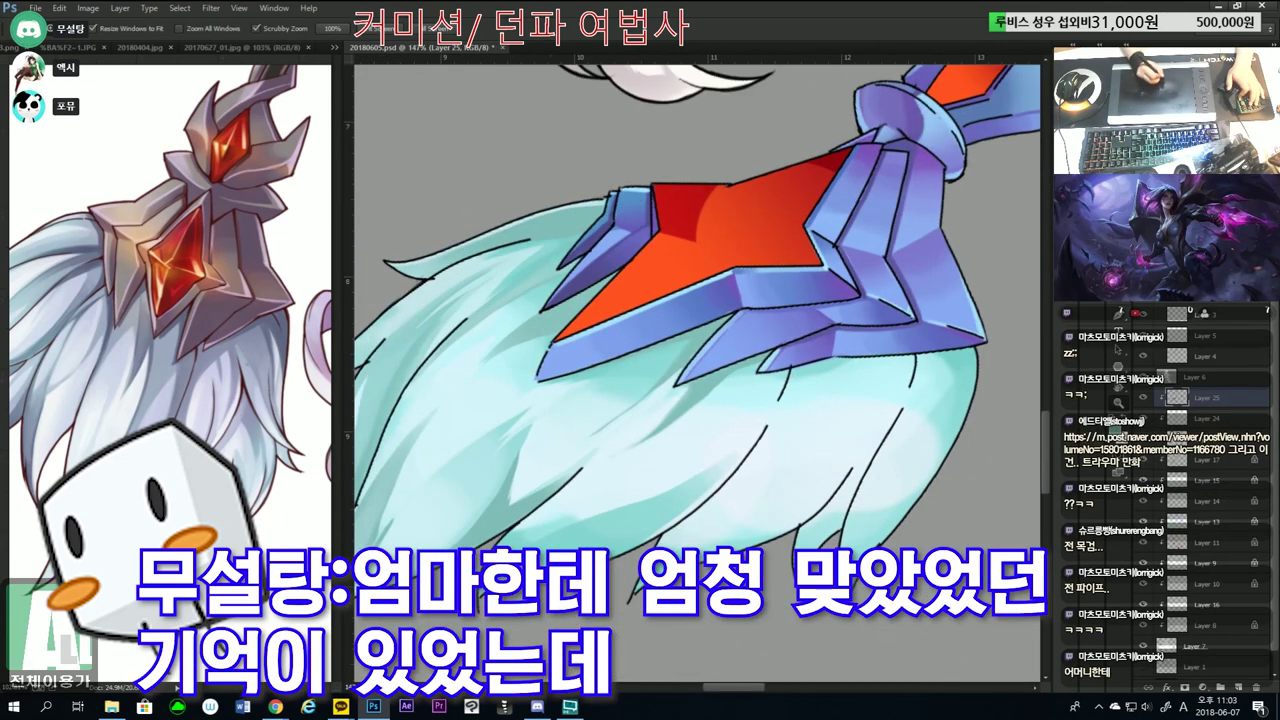
{"action": "left_click_drag", "start_coordinate": [636, 590], "coordinate": [700, 588]}
{"action": "key", "text": "l"}
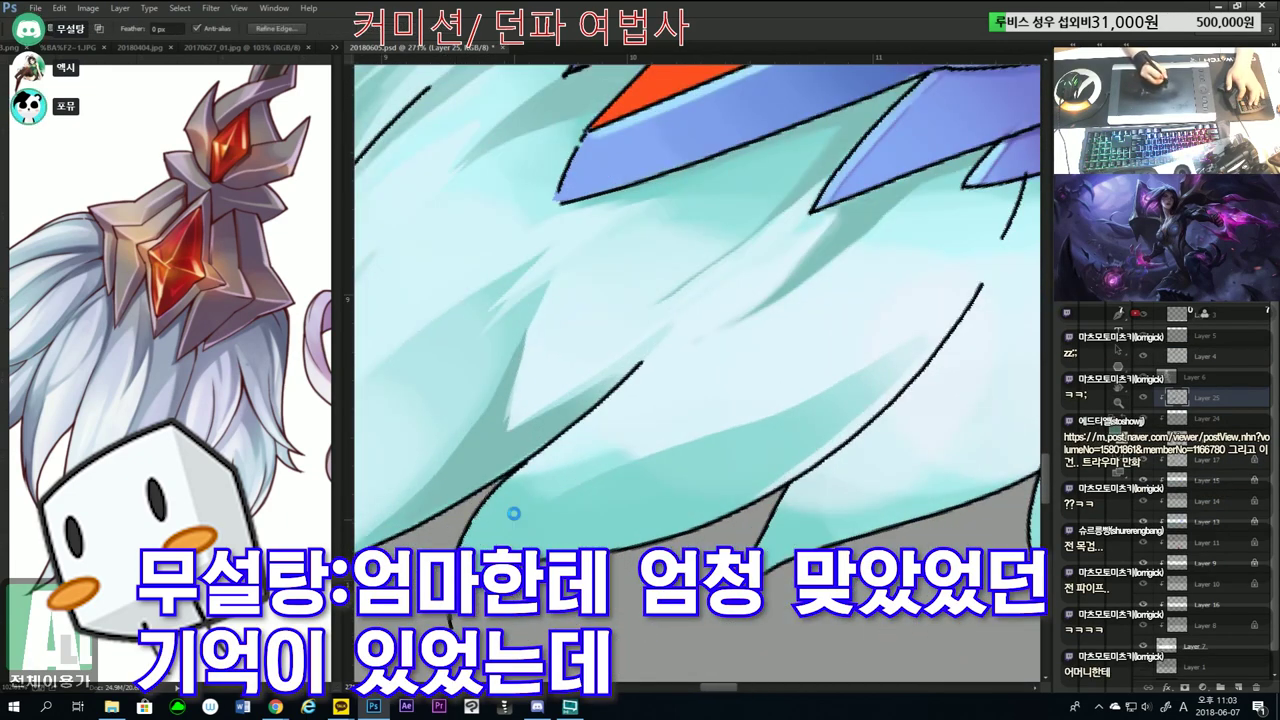
{"action": "left_click_drag", "start_coordinate": [490, 505], "coordinate": [516, 484]}
{"action": "key", "text": "Return"}
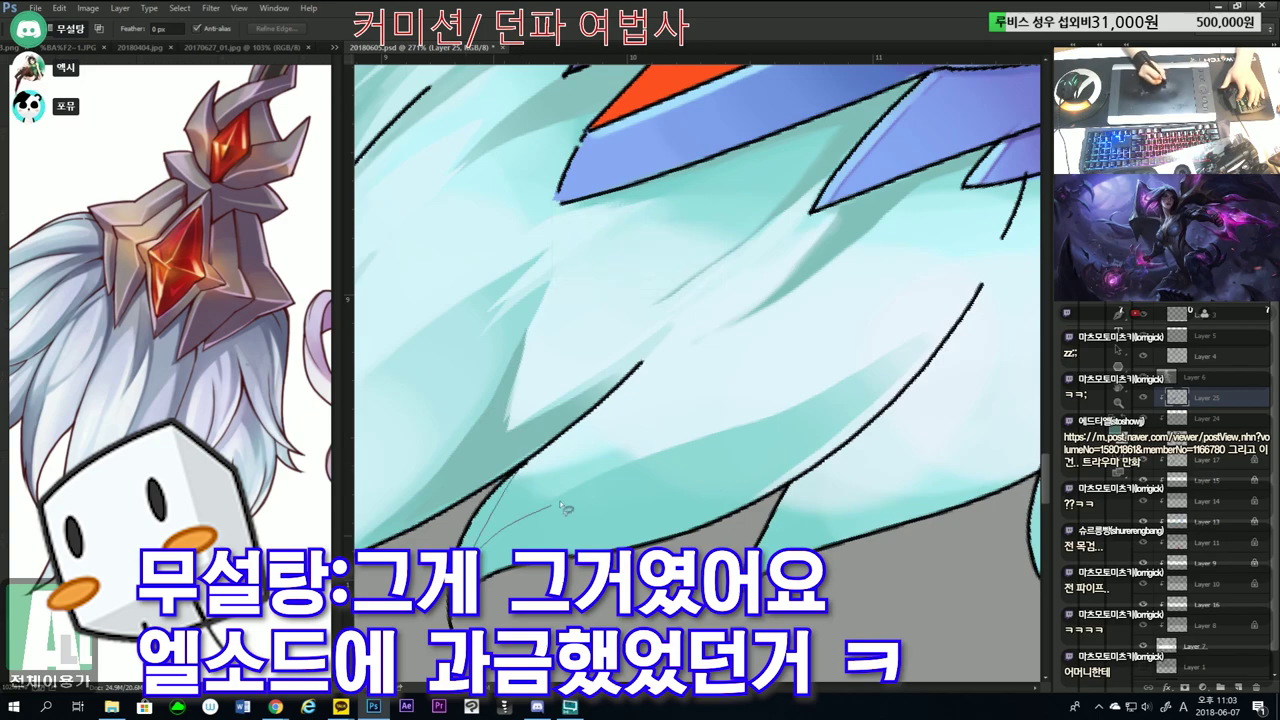
{"action": "left_click_drag", "start_coordinate": [705, 460], "coordinate": [603, 517]}
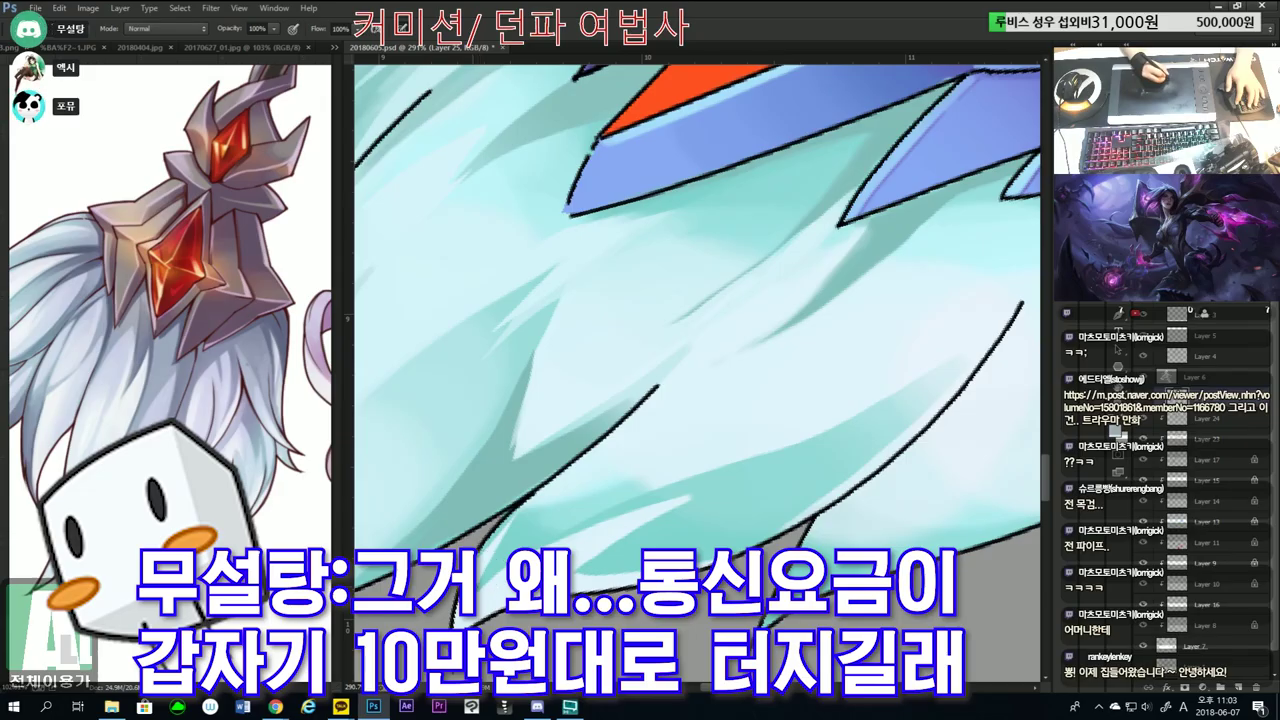
Adjust the zoom and flip the canvas view to check the broom.
{"action": "scroll", "coordinate": [668, 434], "scroll_direction": "down", "scroll_amount": 5}
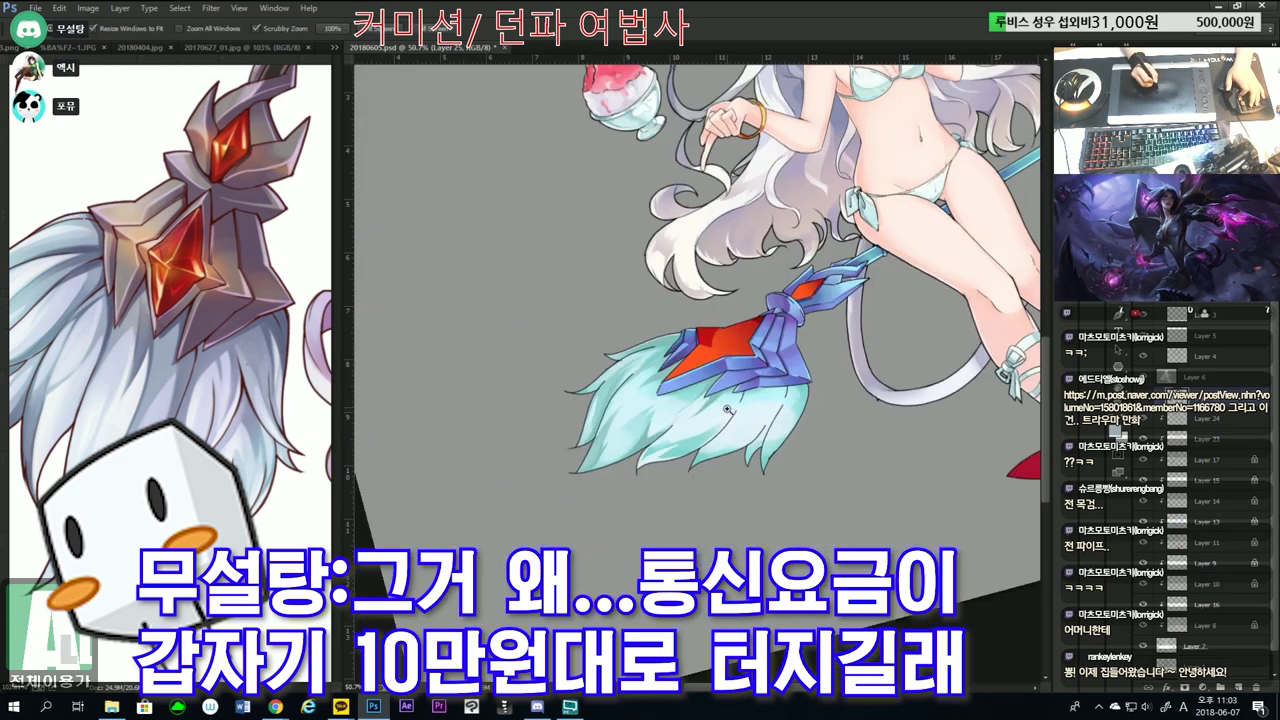
{"action": "scroll", "coordinate": [668, 434], "scroll_direction": "up", "scroll_amount": 3}
{"action": "scroll", "coordinate": [670, 438], "scroll_direction": "up", "scroll_amount": 3}
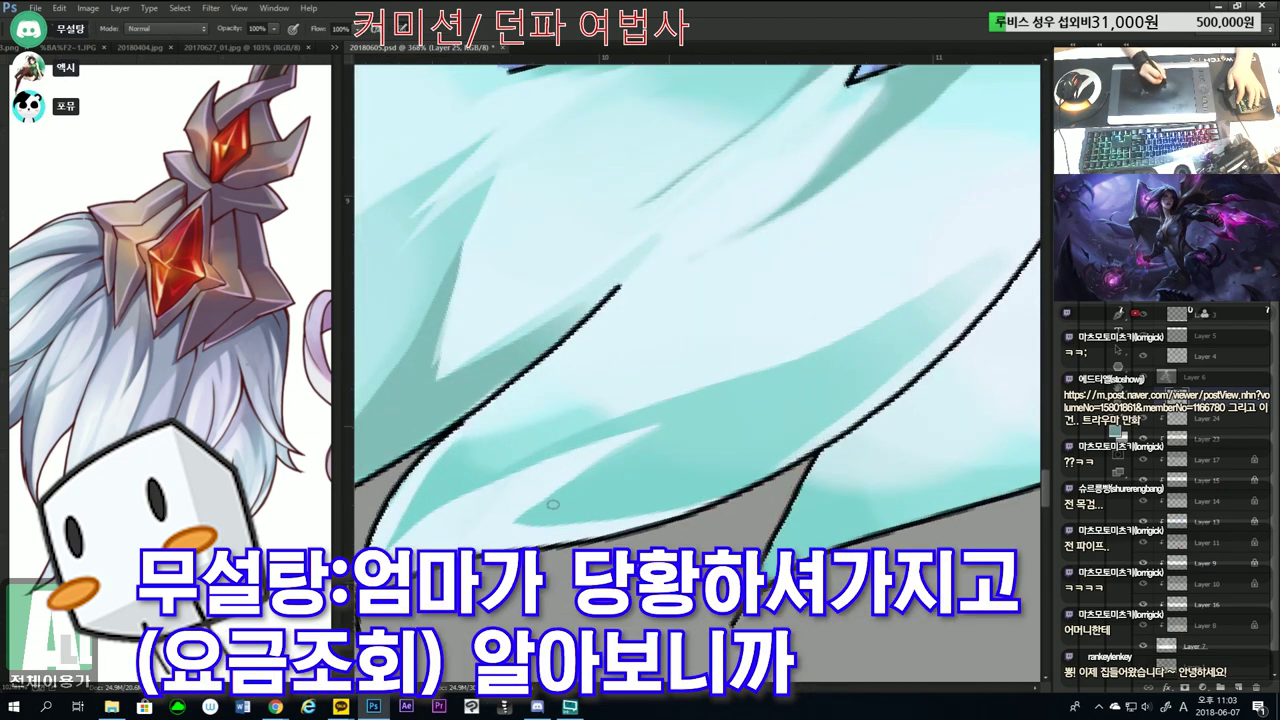
{"action": "key", "text": "z"}
{"action": "scroll", "coordinate": [710, 373], "scroll_direction": "down", "scroll_amount": 4}
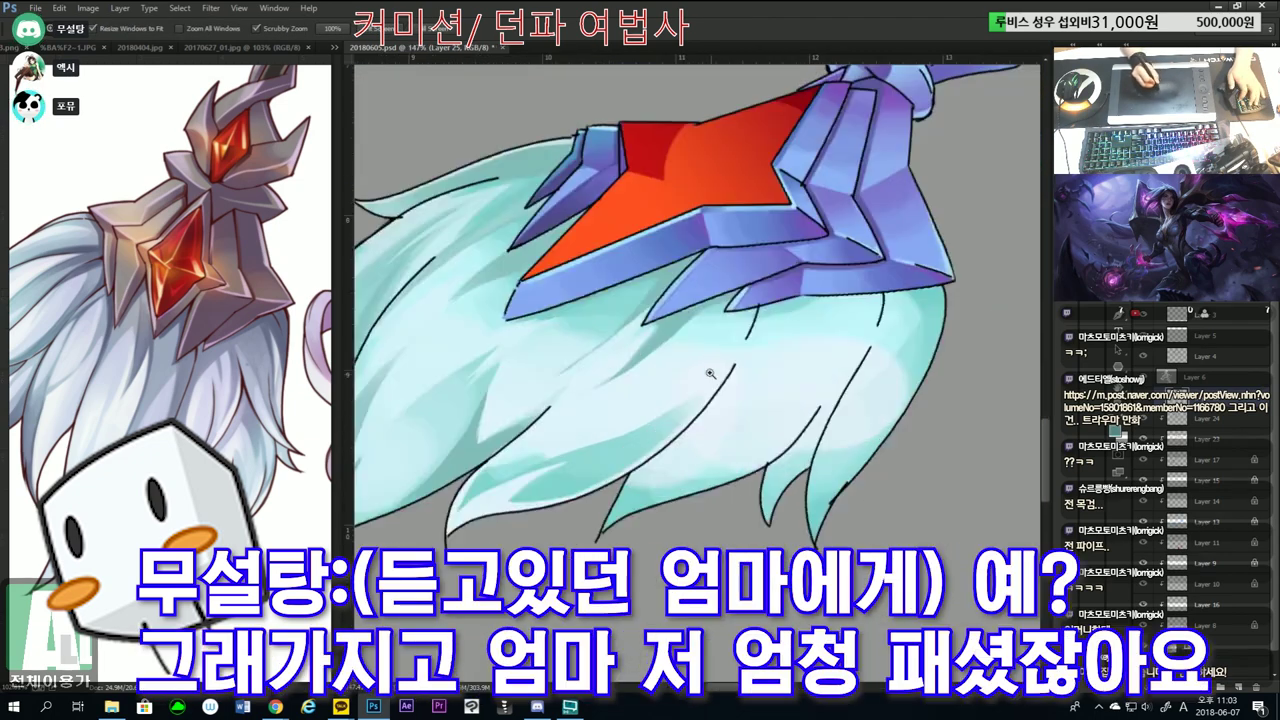
{"action": "scroll", "coordinate": [718, 300], "scroll_direction": "up", "scroll_amount": 2}
{"action": "key", "text": "l"}
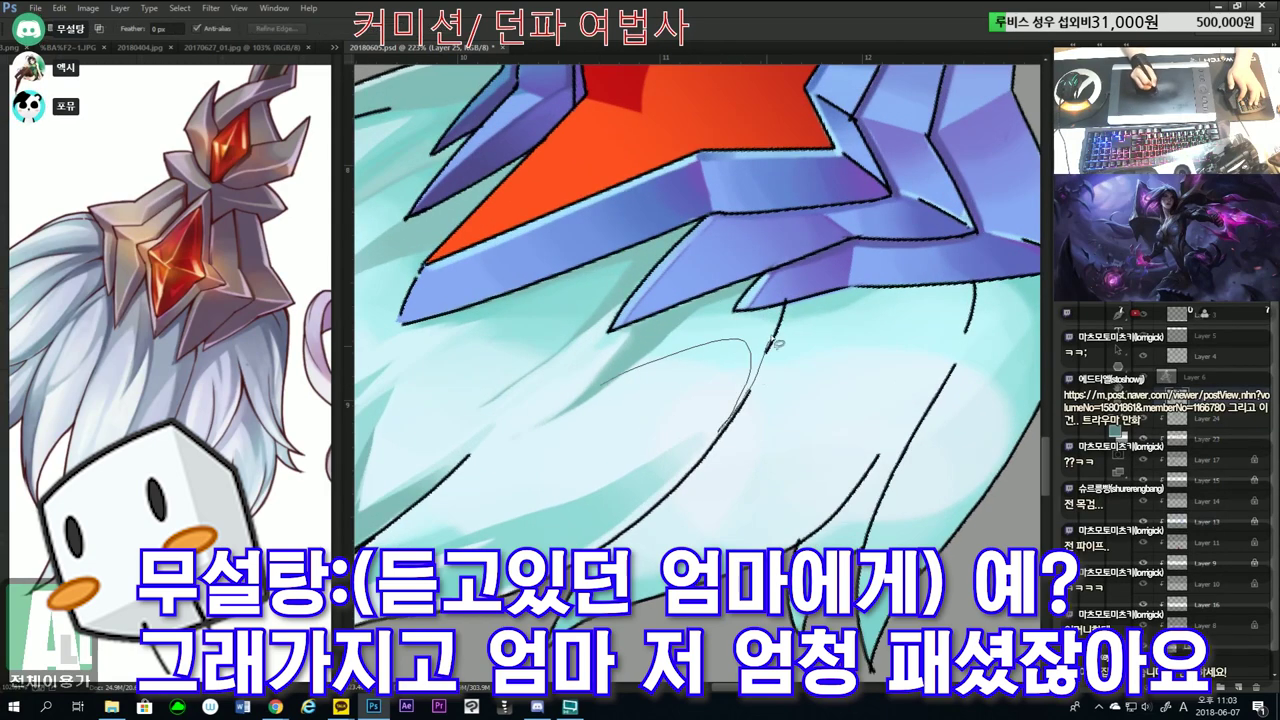
{"action": "key", "text": "ctrl+shift+v"}
{"action": "key", "text": "z"}
{"action": "scroll", "coordinate": [757, 201], "scroll_direction": "down", "scroll_amount": 2}
{"action": "scroll", "coordinate": [757, 201], "scroll_direction": "down", "scroll_amount": 2}
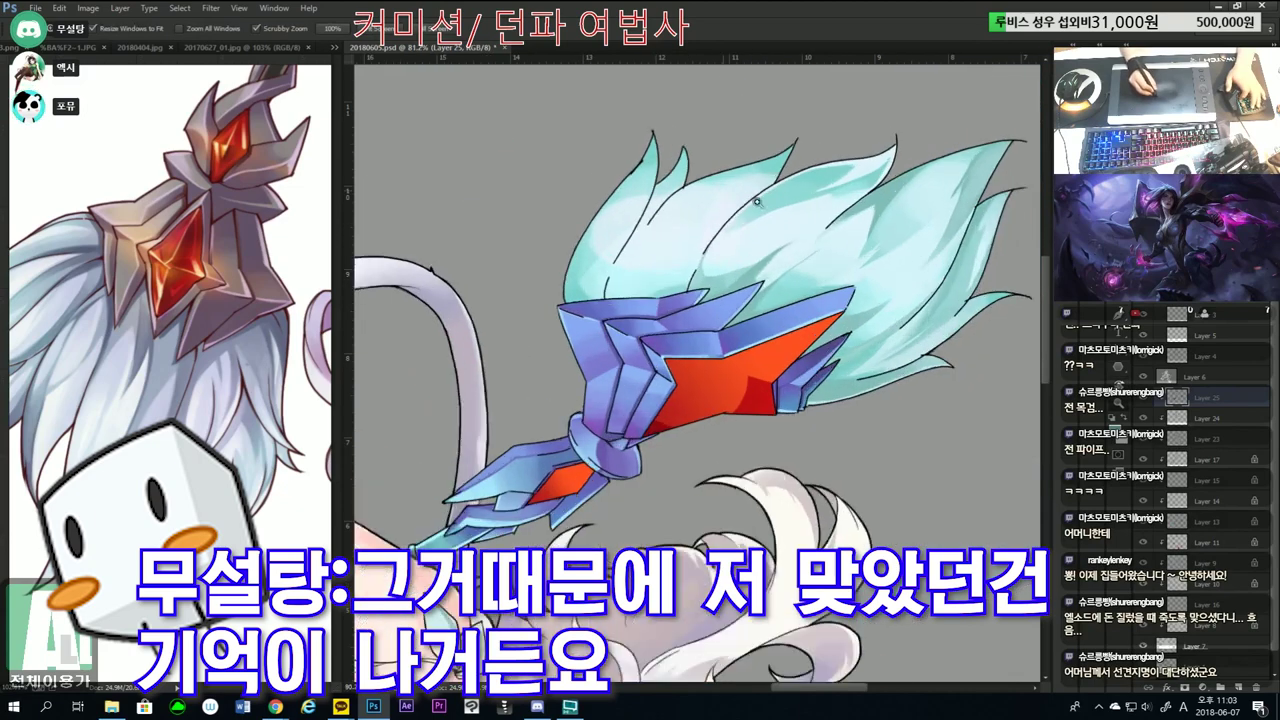
{"action": "scroll", "coordinate": [757, 201], "scroll_direction": "up", "scroll_amount": 5}
Thicken and darken the long ink lines running through the bristles.
{"action": "key", "text": "b"}
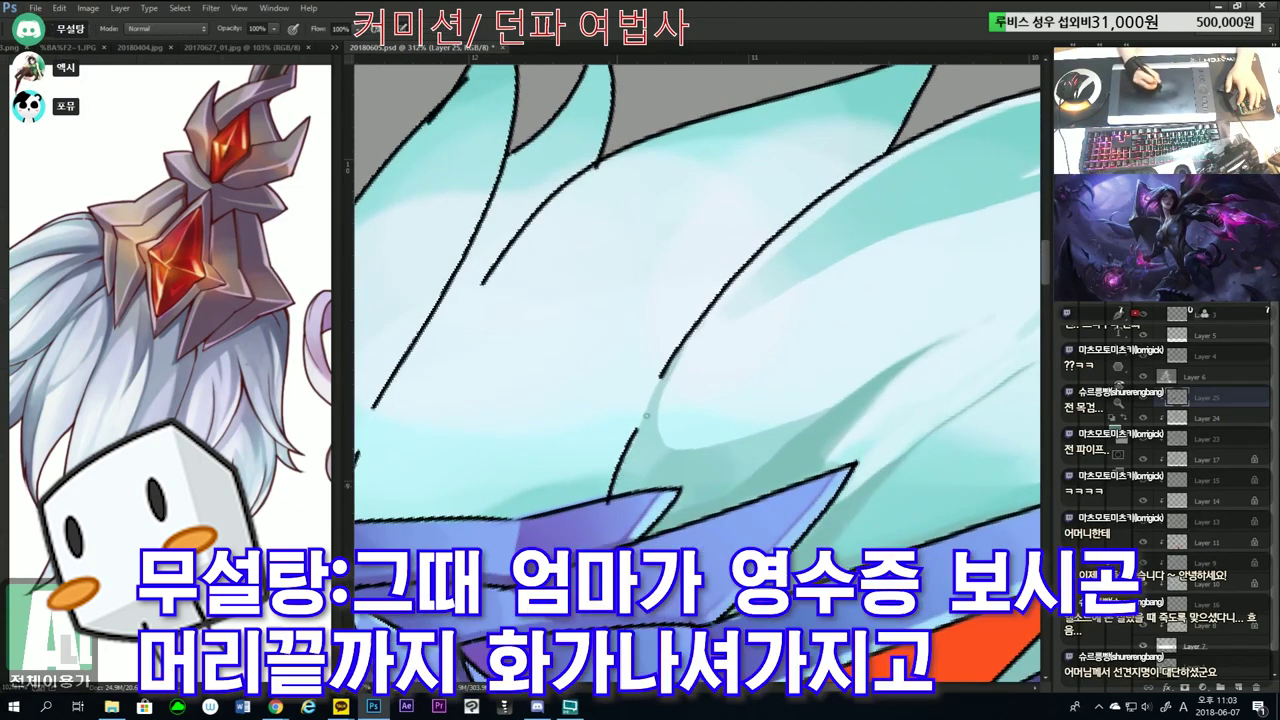
{"action": "mouse_move", "coordinate": [665, 385]}
{"action": "left_mouse_down"}
{"action": "mouse_move", "coordinate": [742, 279]}
{"action": "mouse_move", "coordinate": [815, 215]}
{"action": "left_mouse_up"}
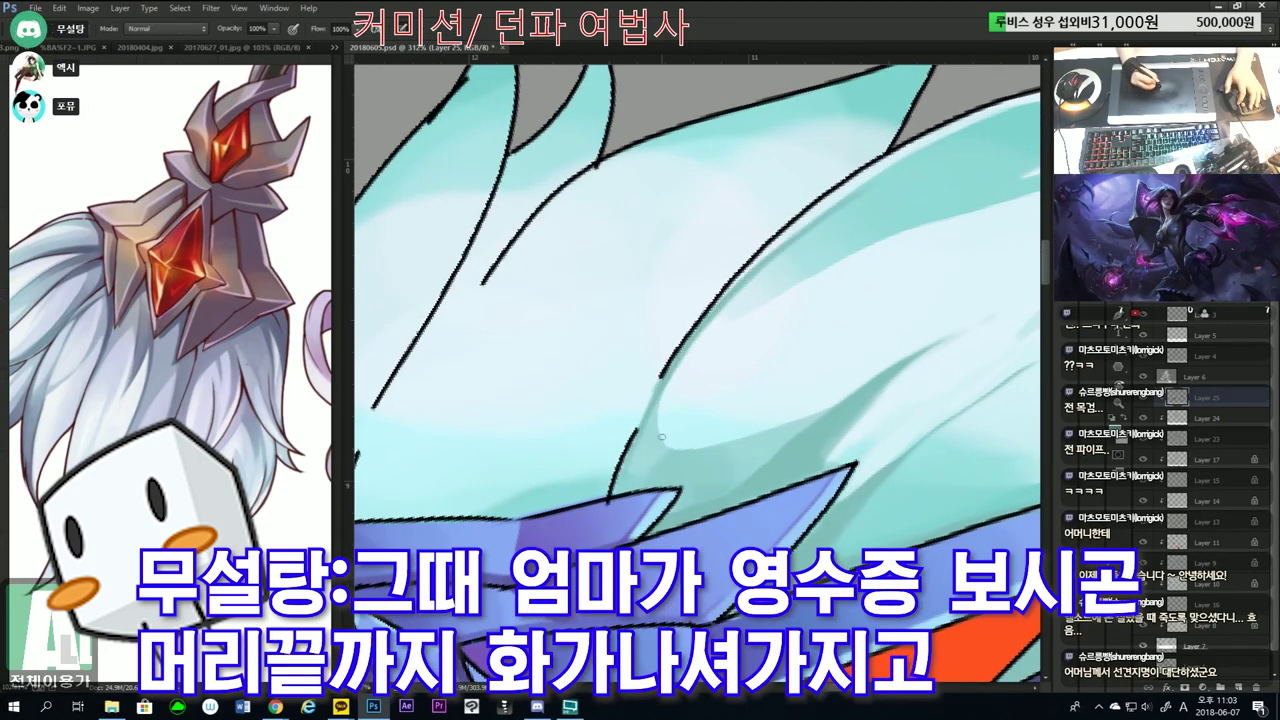
{"action": "left_click_drag", "start_coordinate": [665, 447], "coordinate": [805, 222]}
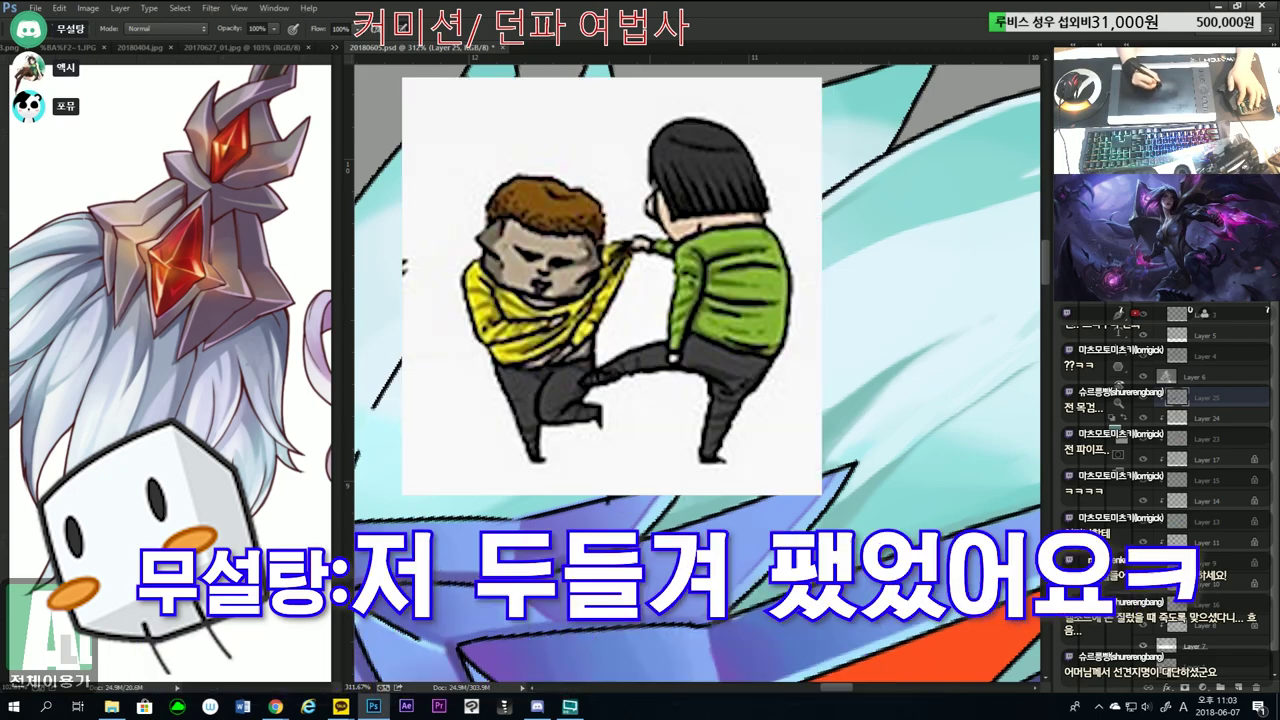
{"action": "mouse_move", "coordinate": [700, 380]}
{"action": "left_mouse_down"}
{"action": "mouse_move", "coordinate": [600, 380]}
{"action": "mouse_move", "coordinate": [700, 300]}
{"action": "mouse_move", "coordinate": [650, 420]}
{"action": "left_mouse_up"}
{"action": "mouse_move", "coordinate": [650, 360]}
{"action": "left_mouse_down"}
{"action": "mouse_move", "coordinate": [707, 360]}
{"action": "mouse_move", "coordinate": [612, 392]}
{"action": "left_mouse_up"}
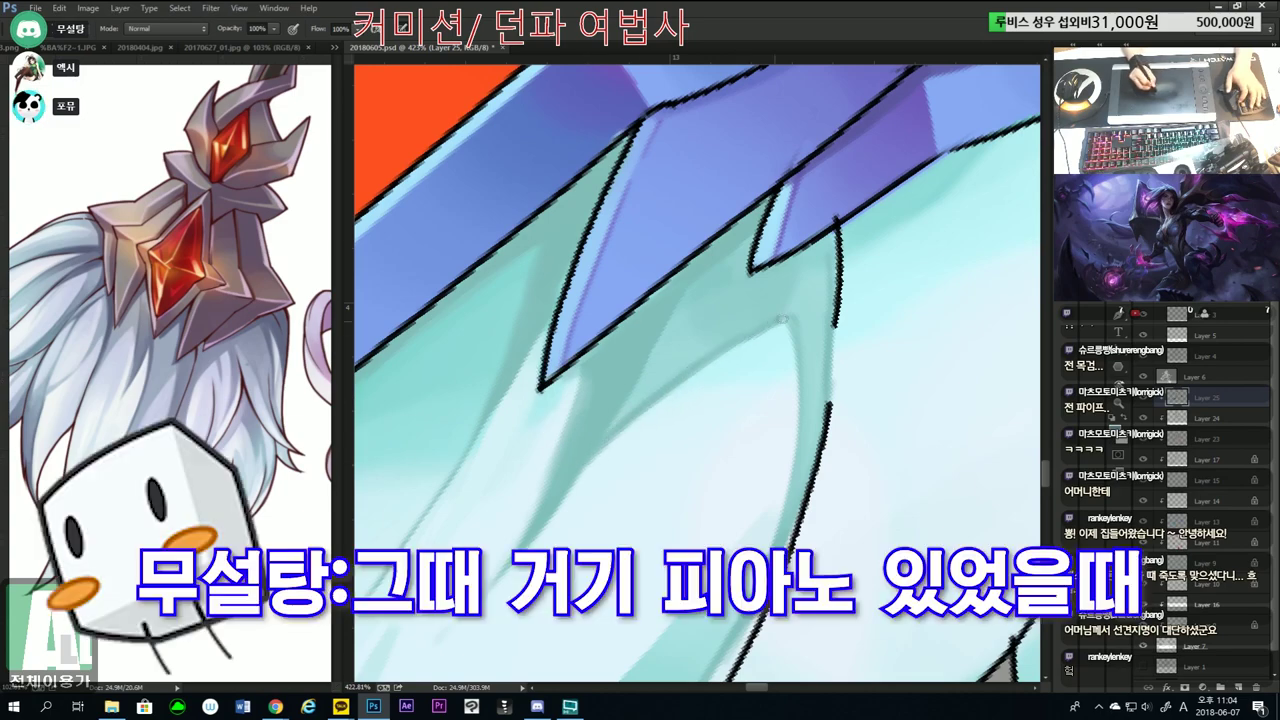
Rotate the canvas view to about -34° and then -45° around the bristles.
{"action": "key", "text": "r"}
{"action": "scroll", "coordinate": [760, 400], "scroll_direction": "down", "scroll_amount": 5}
{"action": "left_click_drag", "start_coordinate": [780, 420], "coordinate": [840, 507]}
{"action": "key", "text": "z"}
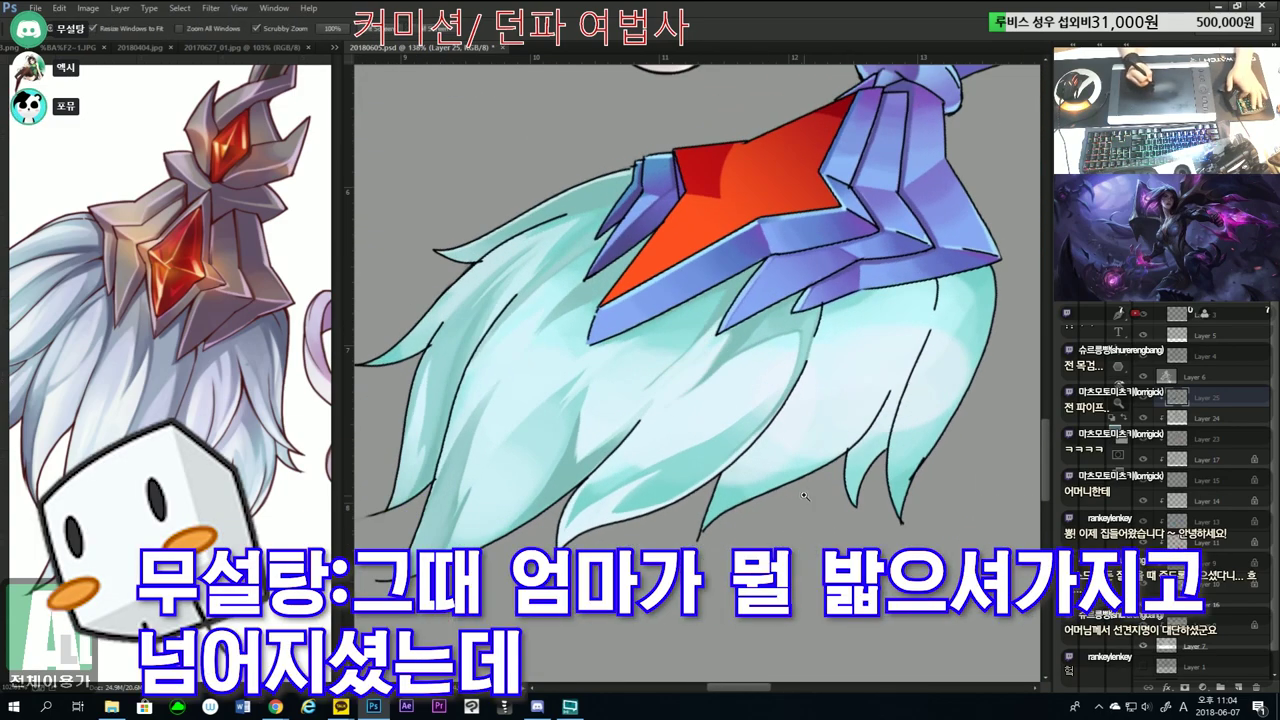
{"action": "scroll", "coordinate": [770, 500], "scroll_direction": "up", "scroll_amount": 3}
{"action": "scroll", "coordinate": [681, 543], "scroll_direction": "down", "scroll_amount": 2}
{"action": "scroll", "coordinate": [681, 543], "scroll_direction": "down", "scroll_amount": 2}
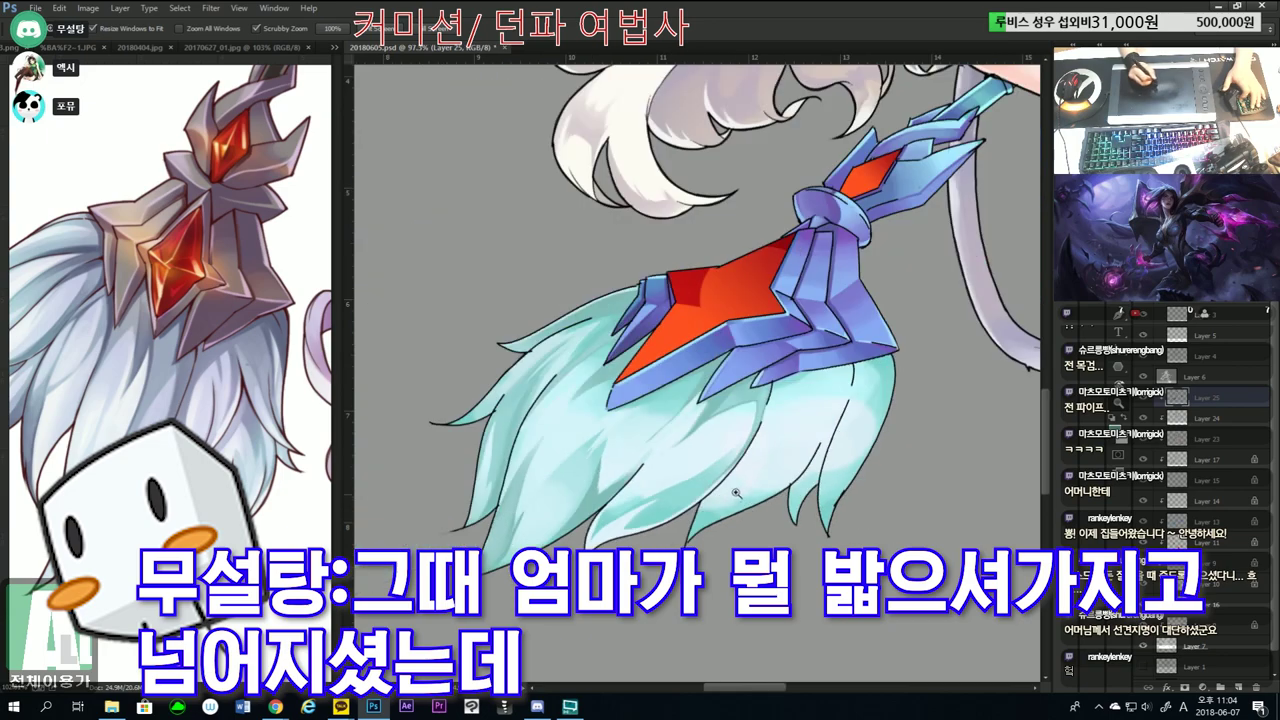
{"action": "scroll", "coordinate": [681, 543], "scroll_direction": "down", "scroll_amount": 2}
{"action": "key", "text": "r"}
{"action": "mouse_move", "coordinate": [800, 500]}
{"action": "left_mouse_down"}
{"action": "mouse_move", "coordinate": [830, 452]}
{"action": "mouse_move", "coordinate": [700, 380]}
{"action": "left_mouse_up"}
Paint soft light-blue shading strokes across the bristles.
{"action": "scroll", "coordinate": [700, 380], "scroll_direction": "up", "scroll_amount": 5}
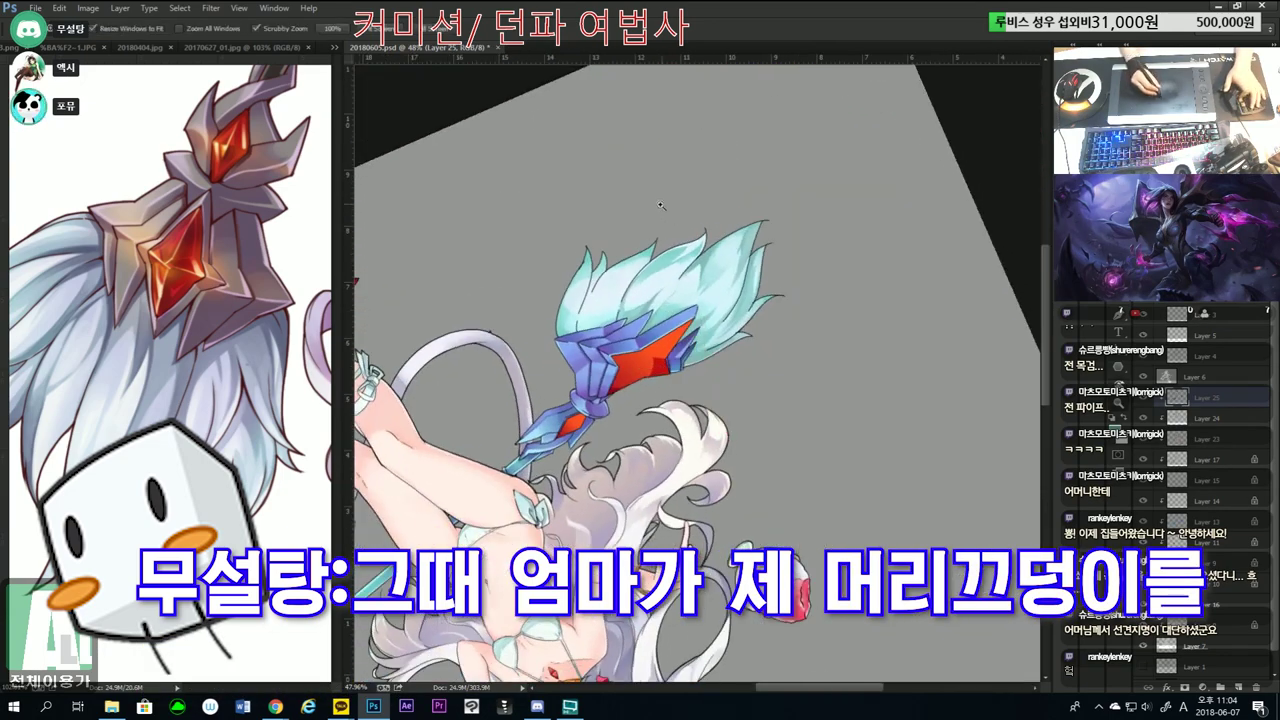
{"action": "key", "text": "b"}
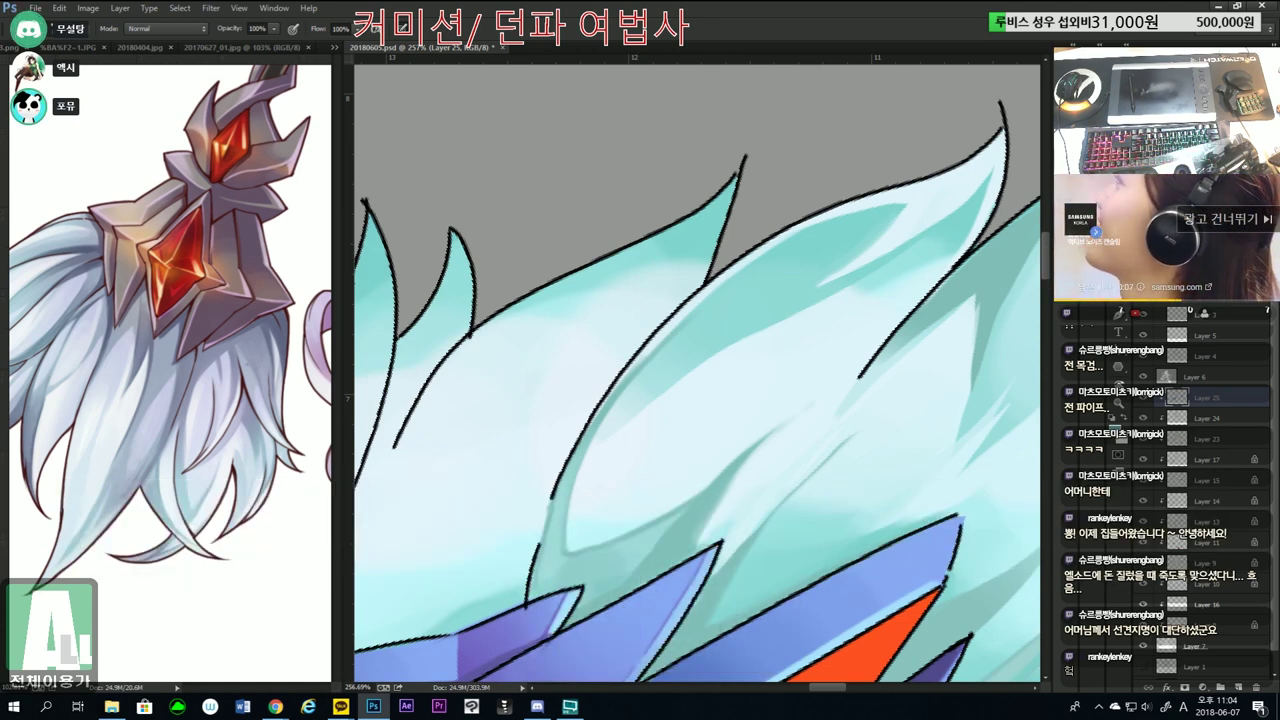
{"action": "scroll", "coordinate": [744, 280], "scroll_direction": "down", "scroll_amount": 5}
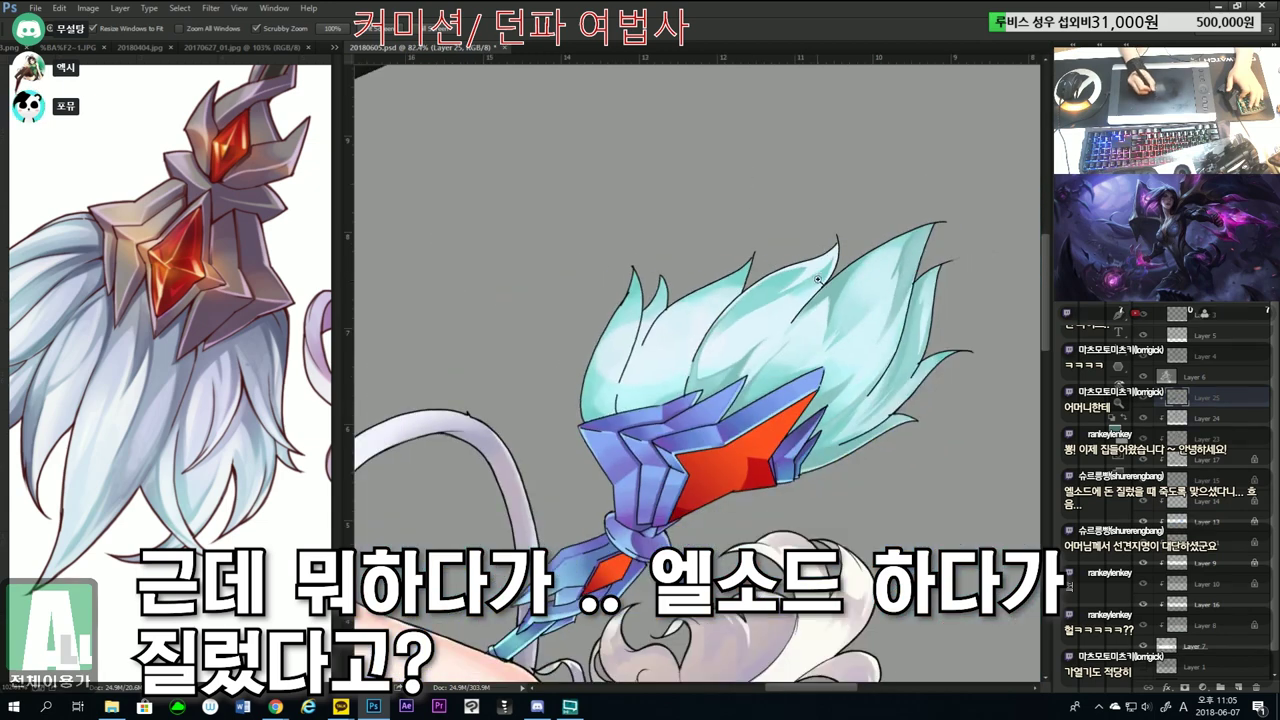
{"action": "scroll", "coordinate": [855, 293], "scroll_direction": "up", "scroll_amount": 6}
{"action": "scroll", "coordinate": [855, 293], "scroll_direction": "down", "scroll_amount": 5}
{"action": "scroll", "coordinate": [593, 346], "scroll_direction": "up", "scroll_amount": 5}
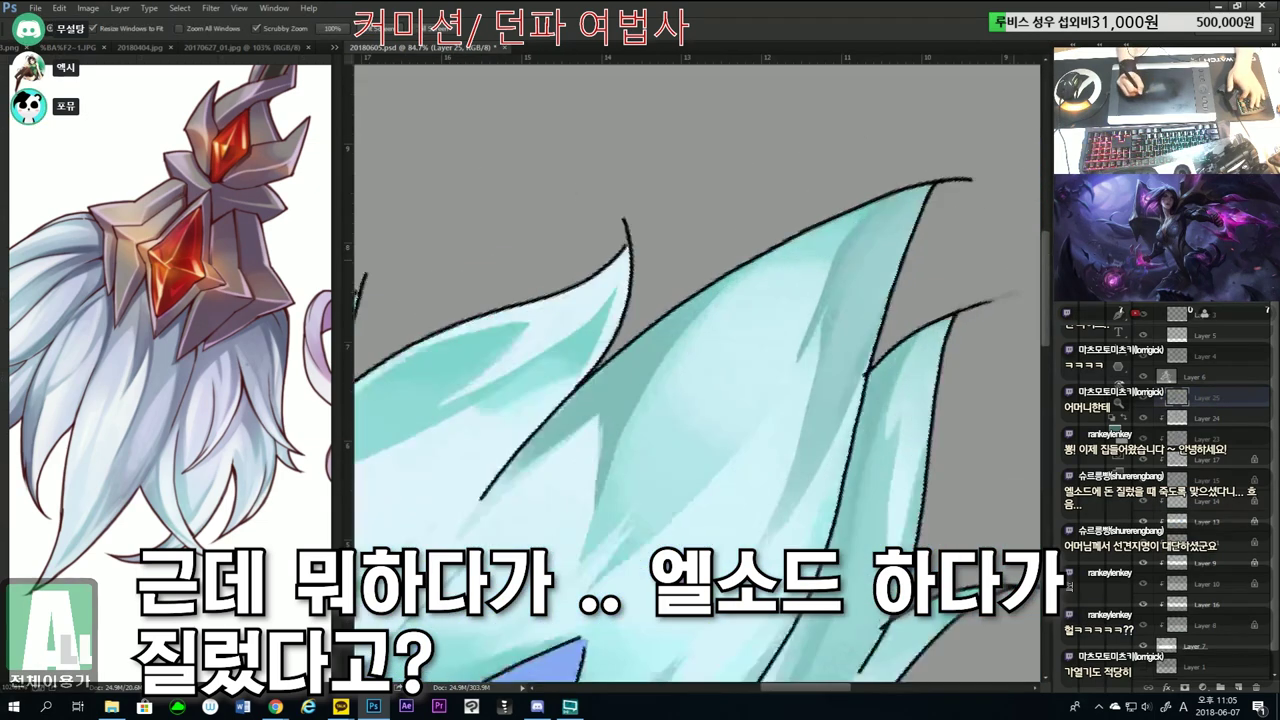
{"action": "left_click_drag", "start_coordinate": [548, 410], "coordinate": [735, 238]}
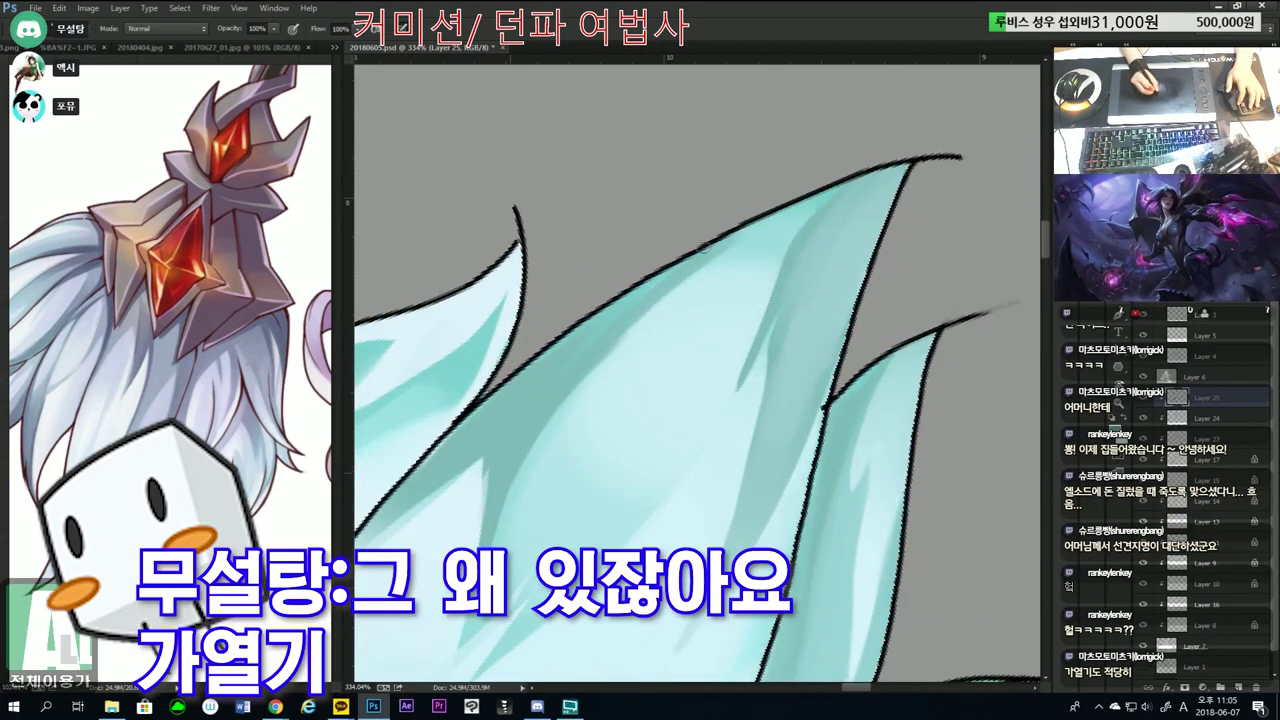
{"action": "mouse_move", "coordinate": [612, 346]}
{"action": "left_mouse_down"}
{"action": "mouse_move", "coordinate": [822, 198]}
{"action": "mouse_move", "coordinate": [810, 212]}
{"action": "left_mouse_up"}
{"action": "scroll", "coordinate": [877, 160], "scroll_direction": "down", "scroll_amount": 5}
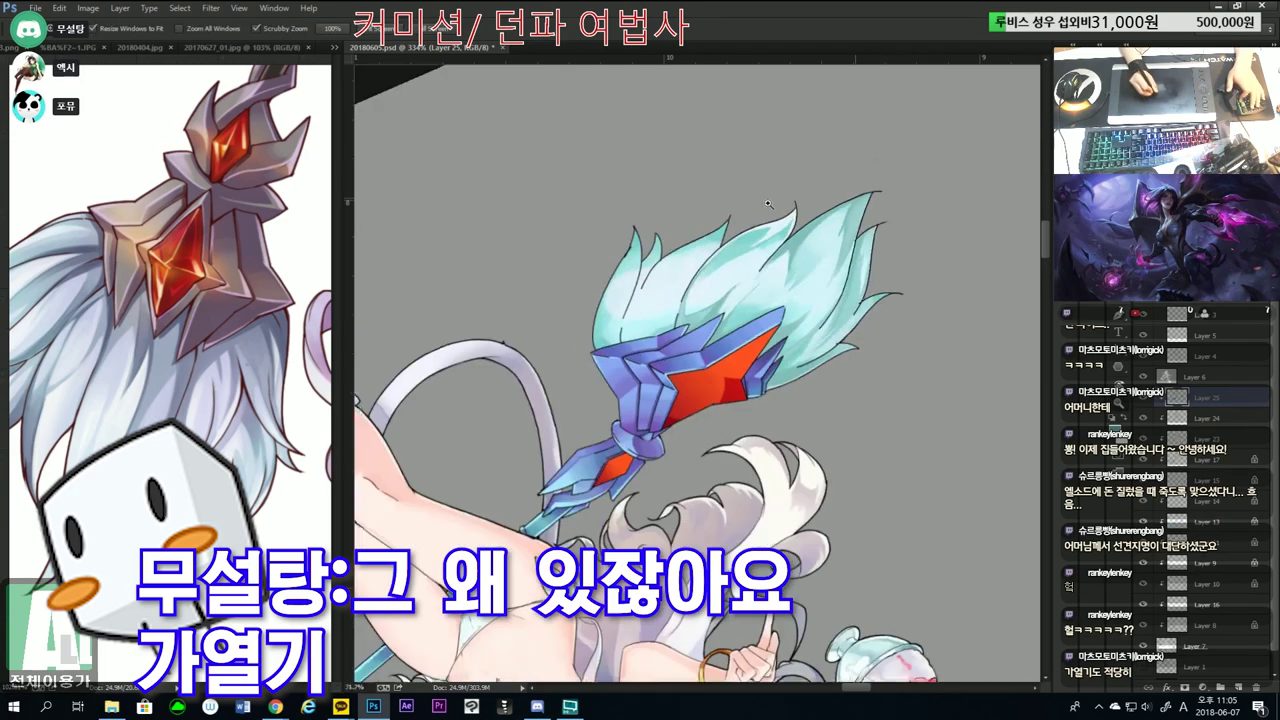
{"action": "scroll", "coordinate": [951, 194], "scroll_direction": "up", "scroll_amount": 3}
{"action": "scroll", "coordinate": [623, 331], "scroll_direction": "up", "scroll_amount": 2}
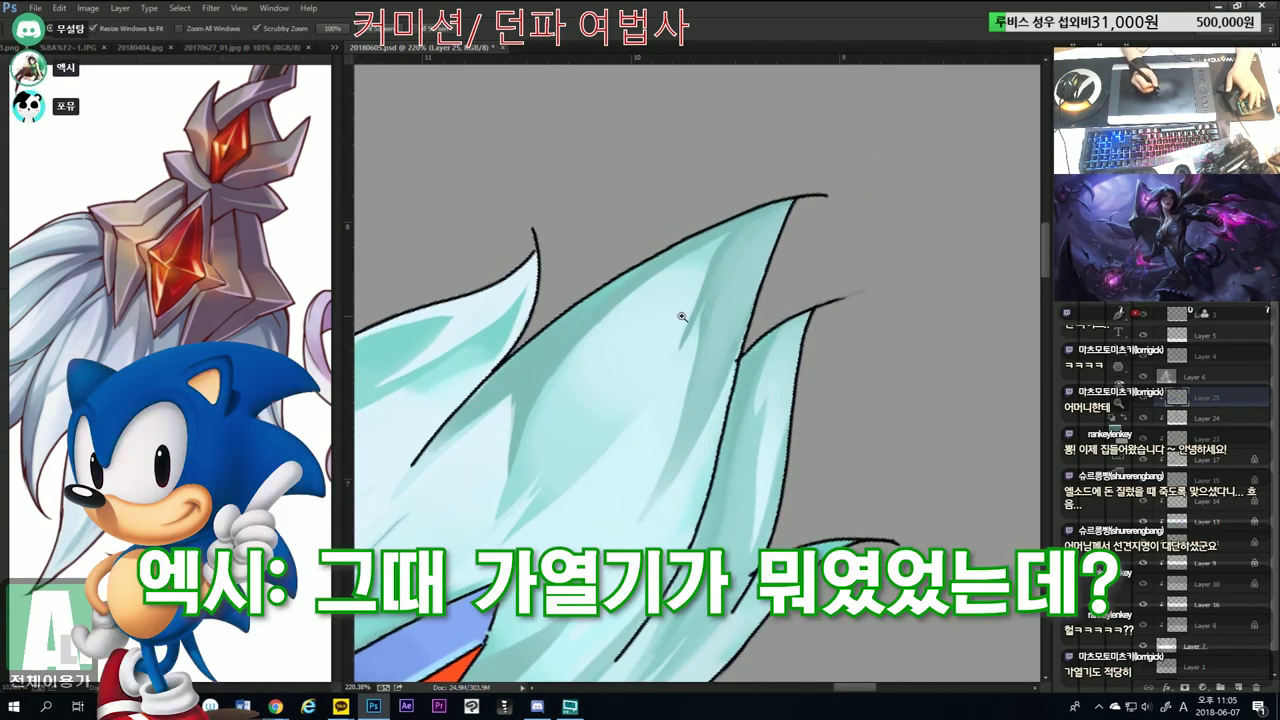
{"action": "scroll", "coordinate": [679, 320], "scroll_direction": "down", "scroll_amount": 3}
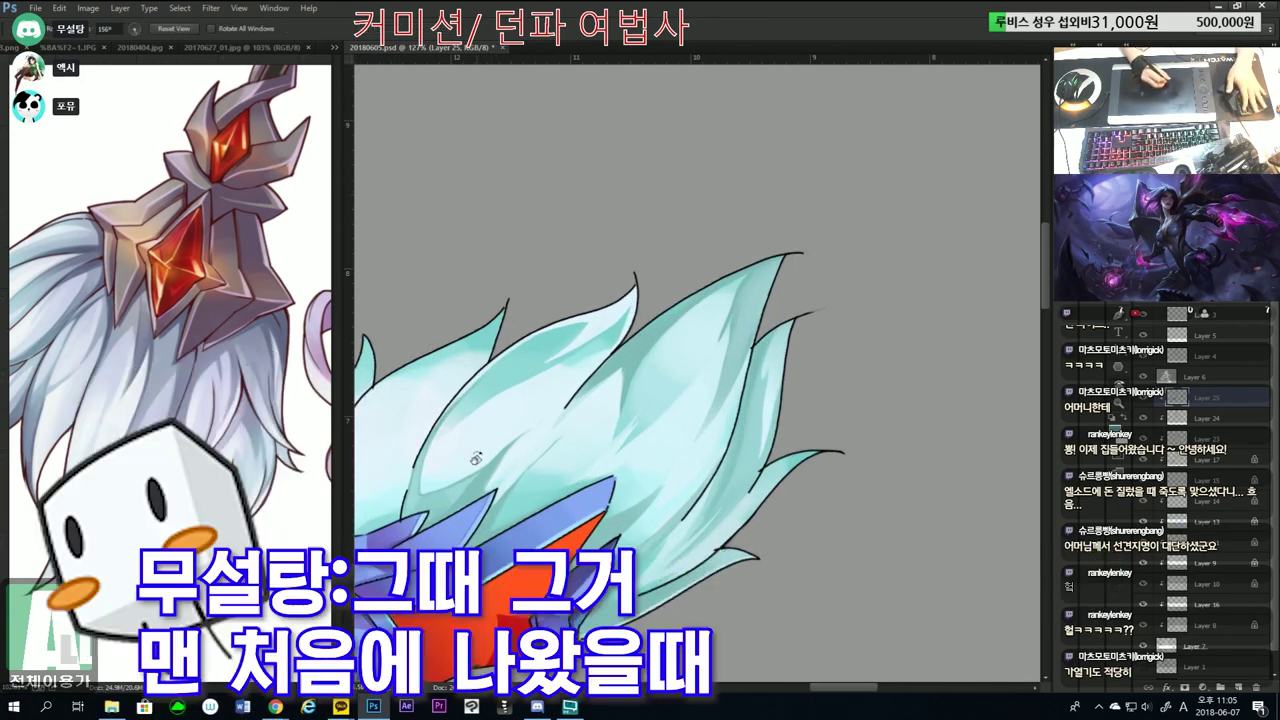
Rotate the view about -21° and paint a lasso-outlined bristle strand lighter.
{"action": "key", "text": "r"}
{"action": "mouse_move", "coordinate": [700, 320]}
{"action": "left_mouse_down"}
{"action": "mouse_move", "coordinate": [880, 288]}
{"action": "mouse_move", "coordinate": [900, 262]}
{"action": "mouse_move", "coordinate": [771, 294]}
{"action": "left_mouse_up"}
{"action": "scroll", "coordinate": [867, 285], "scroll_direction": "down", "scroll_amount": 3}
{"action": "scroll", "coordinate": [749, 334], "scroll_direction": "up", "scroll_amount": 4}
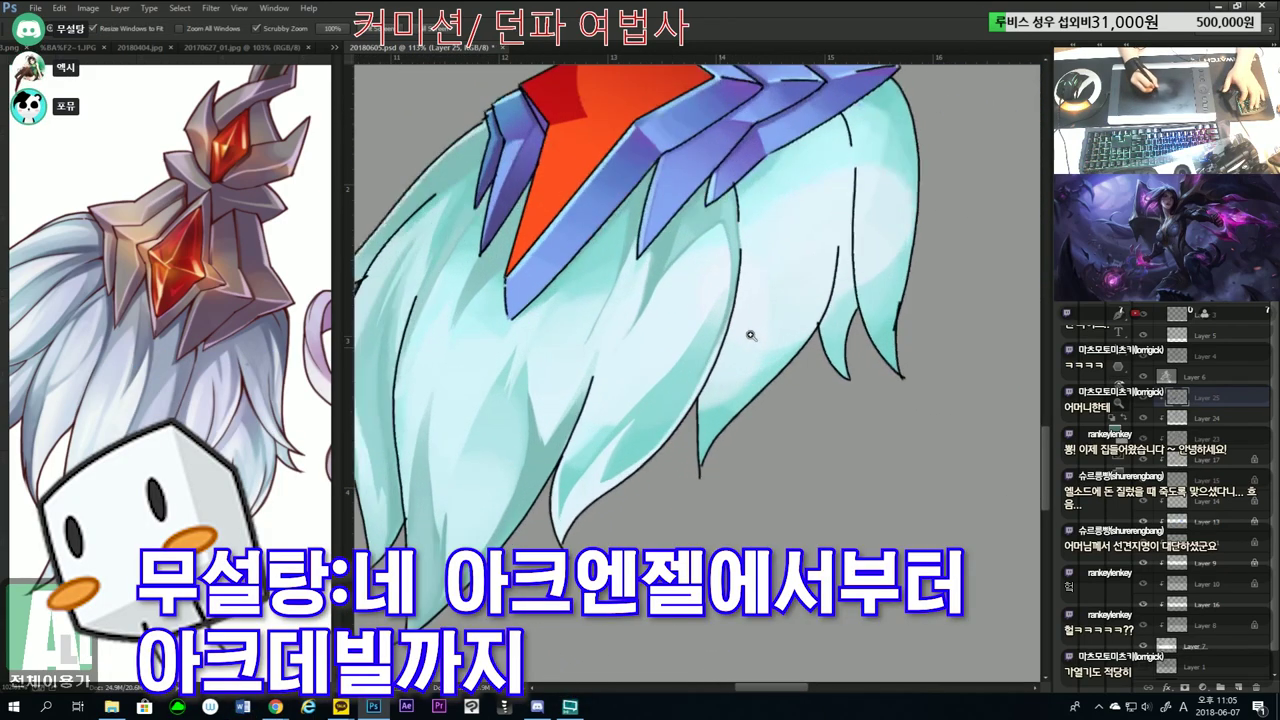
{"action": "mouse_move", "coordinate": [700, 160]}
{"action": "left_mouse_down"}
{"action": "mouse_move", "coordinate": [735, 354]}
{"action": "mouse_move", "coordinate": [600, 470]}
{"action": "mouse_move", "coordinate": [630, 445]}
{"action": "left_mouse_up"}
{"action": "key", "text": "r"}
{"action": "key", "text": "z"}
{"action": "scroll", "coordinate": [637, 449], "scroll_direction": "down", "scroll_amount": 1}
{"action": "scroll", "coordinate": [637, 449], "scroll_direction": "down", "scroll_amount": 5}
{"action": "scroll", "coordinate": [660, 420], "scroll_direction": "up", "scroll_amount": 5}
{"action": "scroll", "coordinate": [680, 380], "scroll_direction": "up", "scroll_amount": 1}
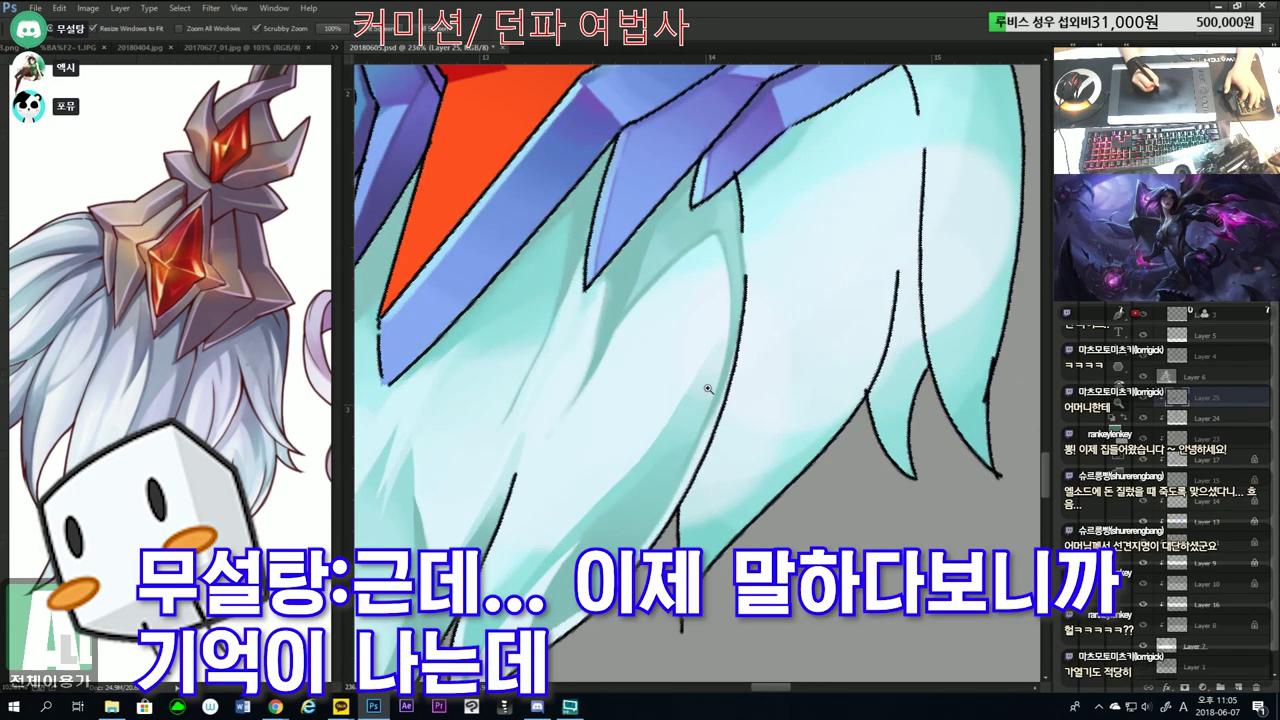
{"action": "scroll", "coordinate": [692, 347], "scroll_direction": "down", "scroll_amount": 1}
{"action": "scroll", "coordinate": [692, 347], "scroll_direction": "up", "scroll_amount": 2}
{"action": "scroll", "coordinate": [712, 327], "scroll_direction": "down", "scroll_amount": 5}
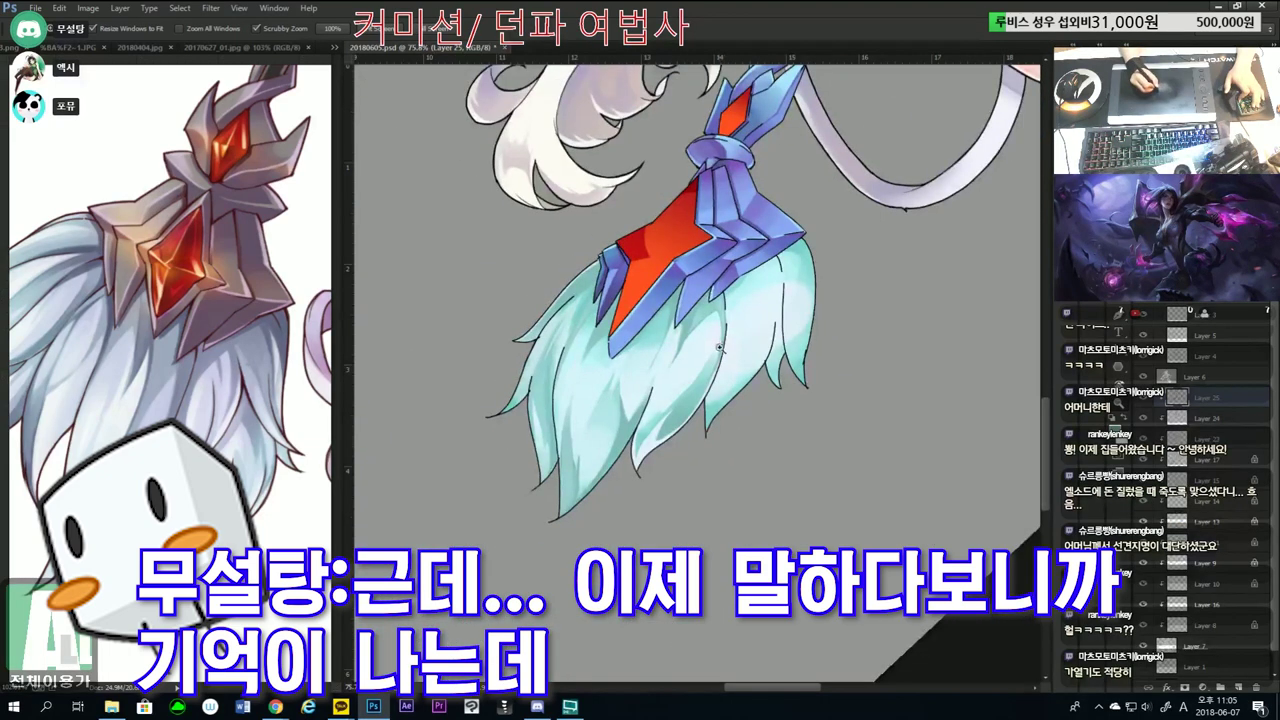
{"action": "scroll", "coordinate": [712, 327], "scroll_direction": "up", "scroll_amount": 4}
Lasso a long bristle strand so a lighter cyan can be painted inside it.
{"action": "scroll", "coordinate": [700, 335], "scroll_direction": "up", "scroll_amount": 1}
{"action": "key", "text": "l"}
{"action": "left_click_drag", "start_coordinate": [690, 284], "coordinate": [637, 347]}
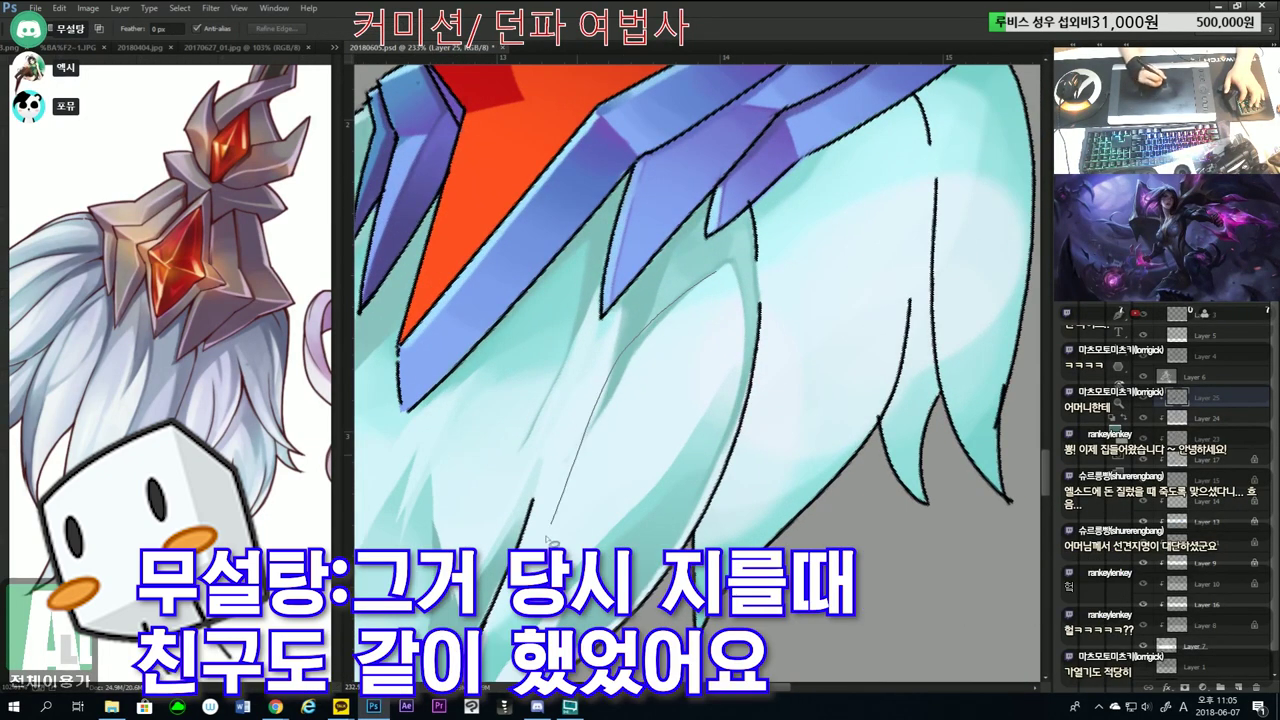
{"action": "left_click_drag", "start_coordinate": [730, 282], "coordinate": [727, 272]}
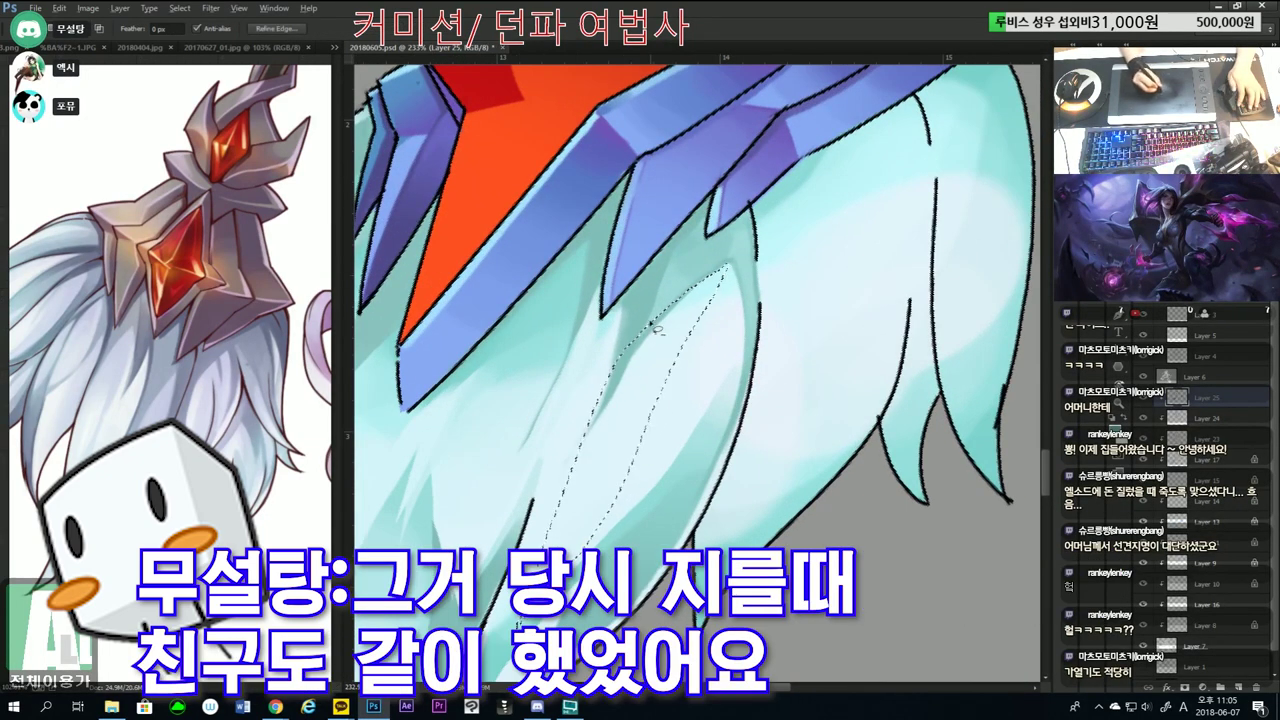
{"action": "key", "text": "b"}
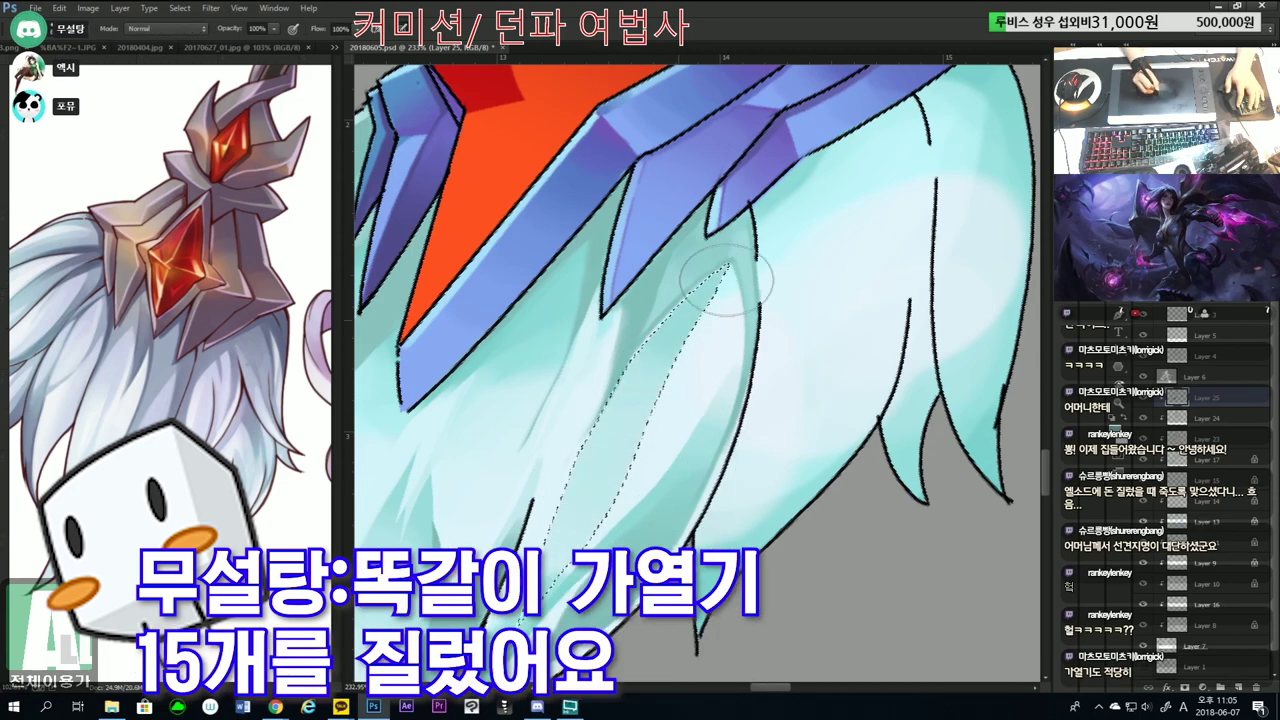
{"action": "key", "text": "l"}
{"action": "key", "text": "b"}
{"action": "scroll", "coordinate": [764, 313], "scroll_direction": "down", "scroll_amount": 5}
{"action": "scroll", "coordinate": [640, 320], "scroll_direction": "up", "scroll_amount": 5}
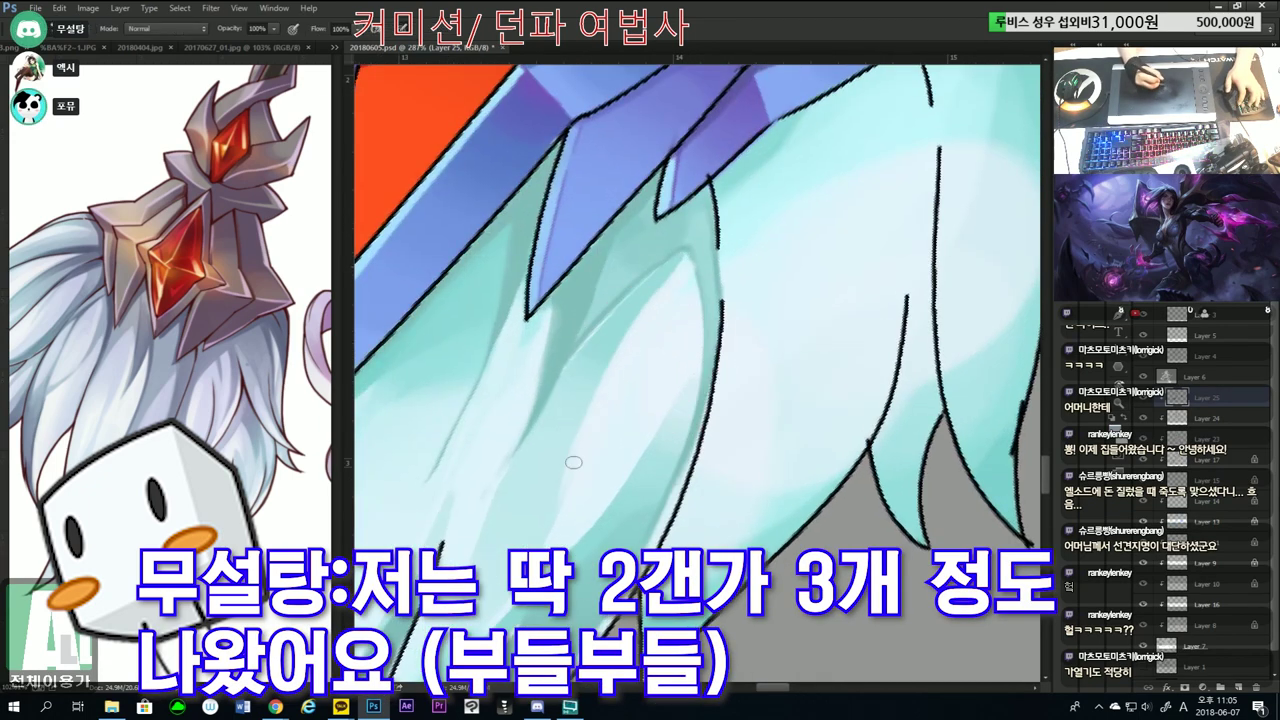
Paint lighter cyan highlights over the upper bristles.
{"action": "key", "text": "z"}
{"action": "scroll", "coordinate": [640, 360], "scroll_direction": "down", "scroll_amount": 5}
{"action": "scroll", "coordinate": [700, 380], "scroll_direction": "up", "scroll_amount": 3}
{"action": "scroll", "coordinate": [714, 370], "scroll_direction": "up", "scroll_amount": 2}
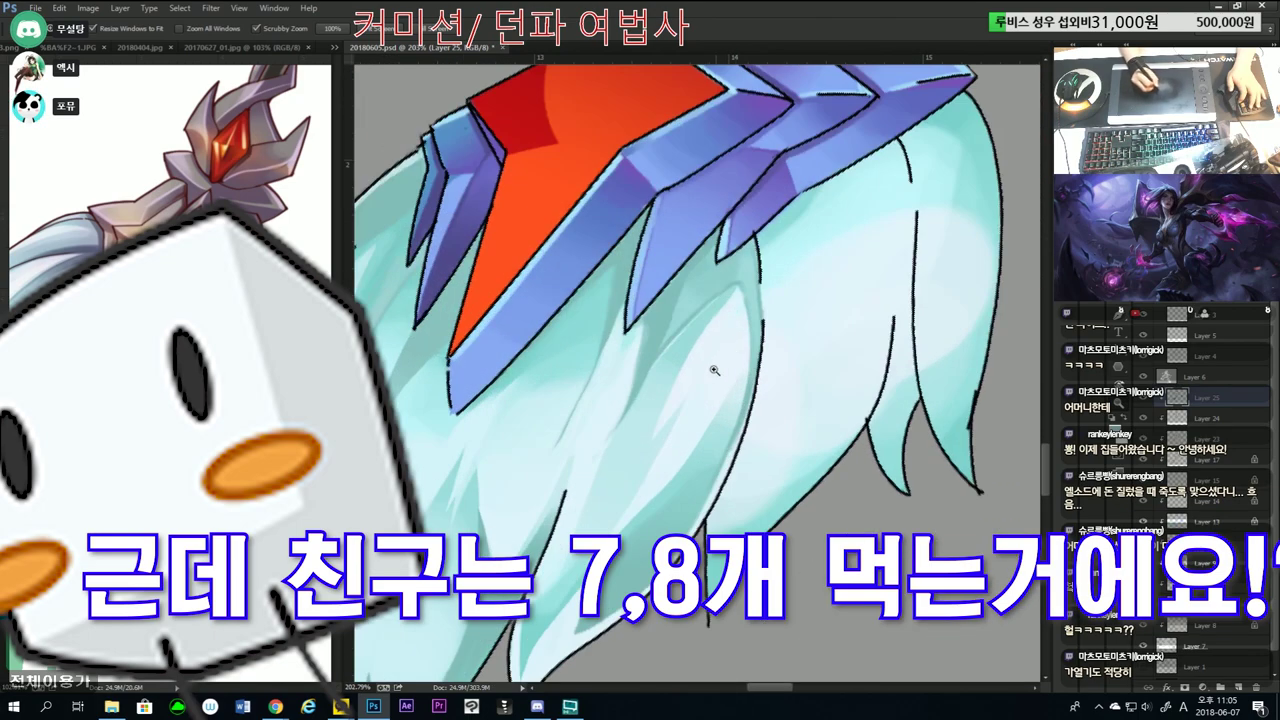
{"action": "scroll", "coordinate": [714, 370], "scroll_direction": "down", "scroll_amount": 5}
{"action": "scroll", "coordinate": [737, 371], "scroll_direction": "up", "scroll_amount": 4}
{"action": "scroll", "coordinate": [749, 434], "scroll_direction": "up", "scroll_amount": 2}
{"action": "scroll", "coordinate": [671, 465], "scroll_direction": "down", "scroll_amount": 1}
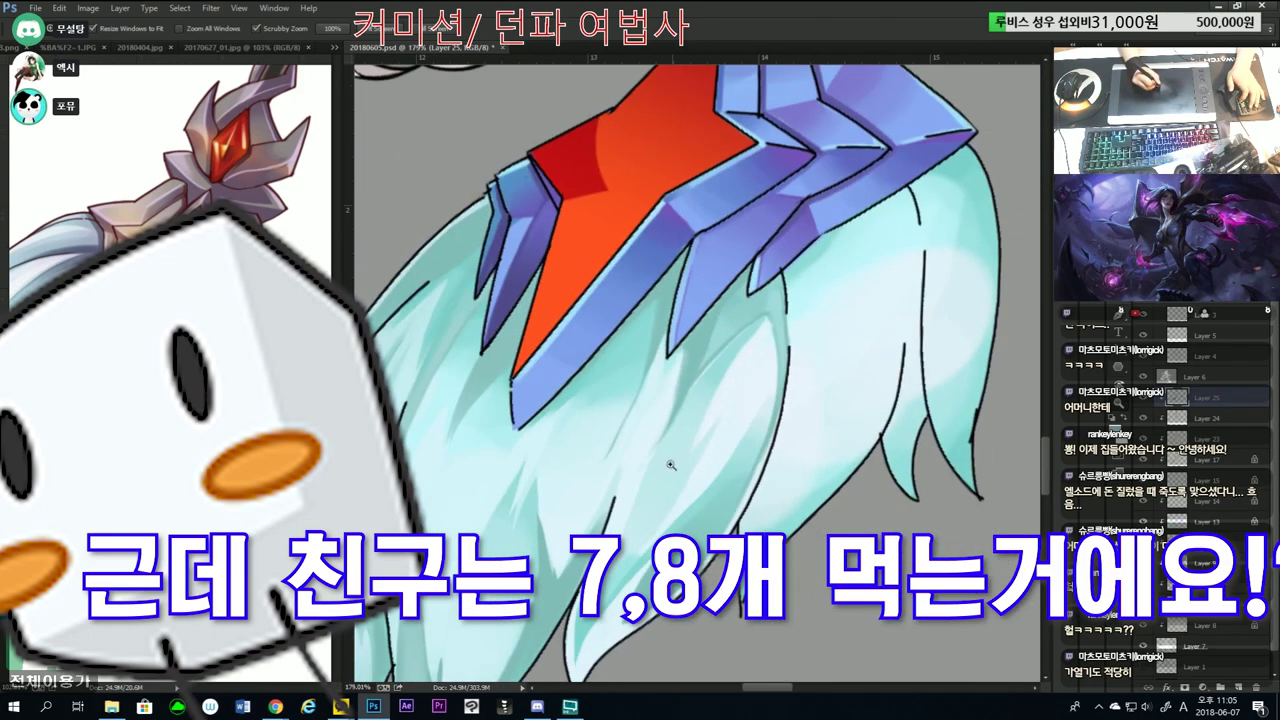
{"action": "scroll", "coordinate": [671, 465], "scroll_direction": "down", "scroll_amount": 4}
{"action": "scroll", "coordinate": [690, 440], "scroll_direction": "up", "scroll_amount": 3}
{"action": "scroll", "coordinate": [720, 410], "scroll_direction": "down", "scroll_amount": 3}
{"action": "scroll", "coordinate": [763, 370], "scroll_direction": "up", "scroll_amount": 1}
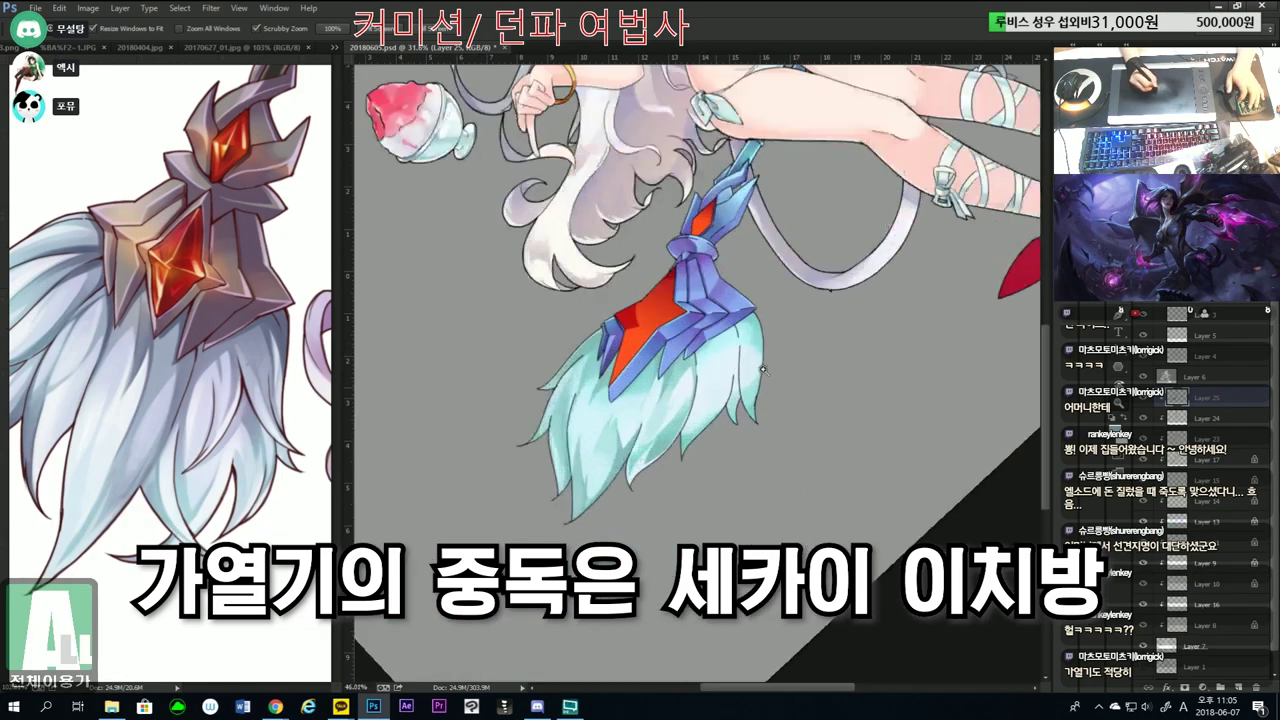
{"action": "scroll", "coordinate": [763, 370], "scroll_direction": "up", "scroll_amount": 4}
{"action": "scroll", "coordinate": [719, 396], "scroll_direction": "down", "scroll_amount": 1}
{"action": "scroll", "coordinate": [730, 334], "scroll_direction": "down", "scroll_amount": 3}
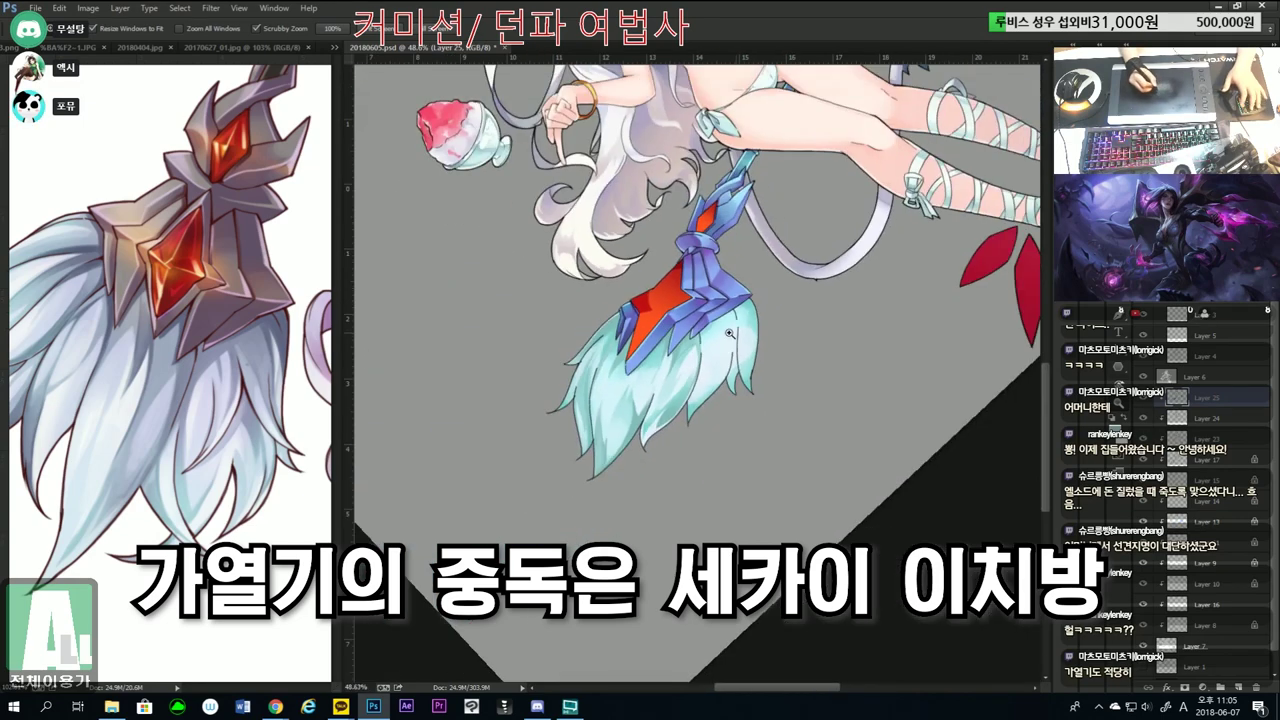
{"action": "scroll", "coordinate": [730, 334], "scroll_direction": "up", "scroll_amount": 2}
{"action": "scroll", "coordinate": [651, 511], "scroll_direction": "up", "scroll_amount": 3}
{"action": "scroll", "coordinate": [620, 420], "scroll_direction": "down", "scroll_amount": 3}
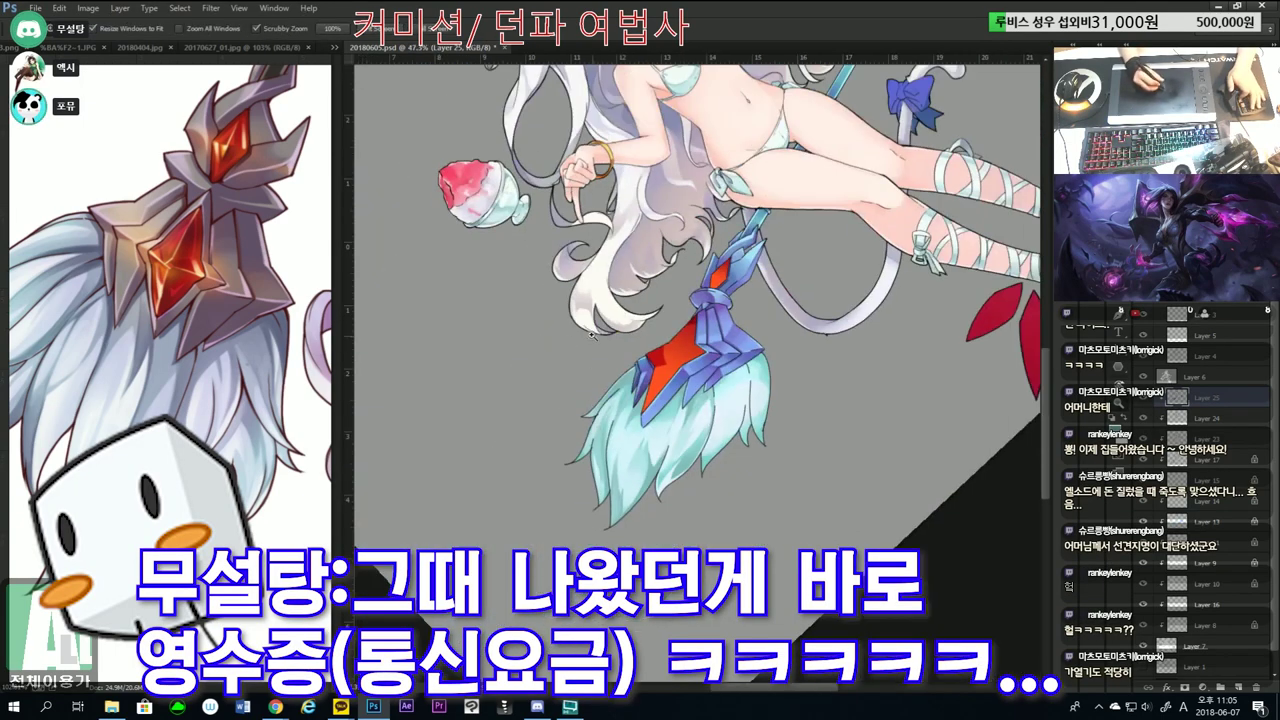
{"action": "scroll", "coordinate": [593, 336], "scroll_direction": "up", "scroll_amount": 2}
{"action": "scroll", "coordinate": [655, 315], "scroll_direction": "up", "scroll_amount": 2}
{"action": "scroll", "coordinate": [655, 315], "scroll_direction": "down", "scroll_amount": 4}
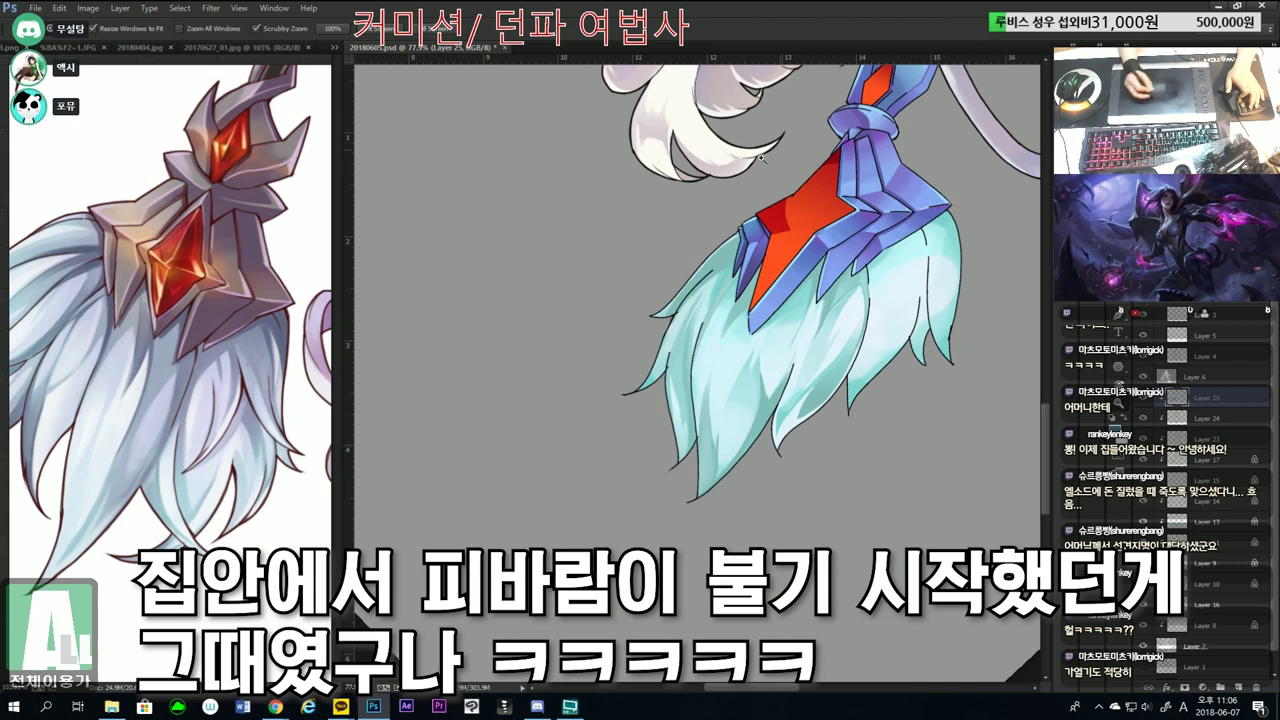
{"action": "scroll", "coordinate": [762, 157], "scroll_direction": "up", "scroll_amount": 4}
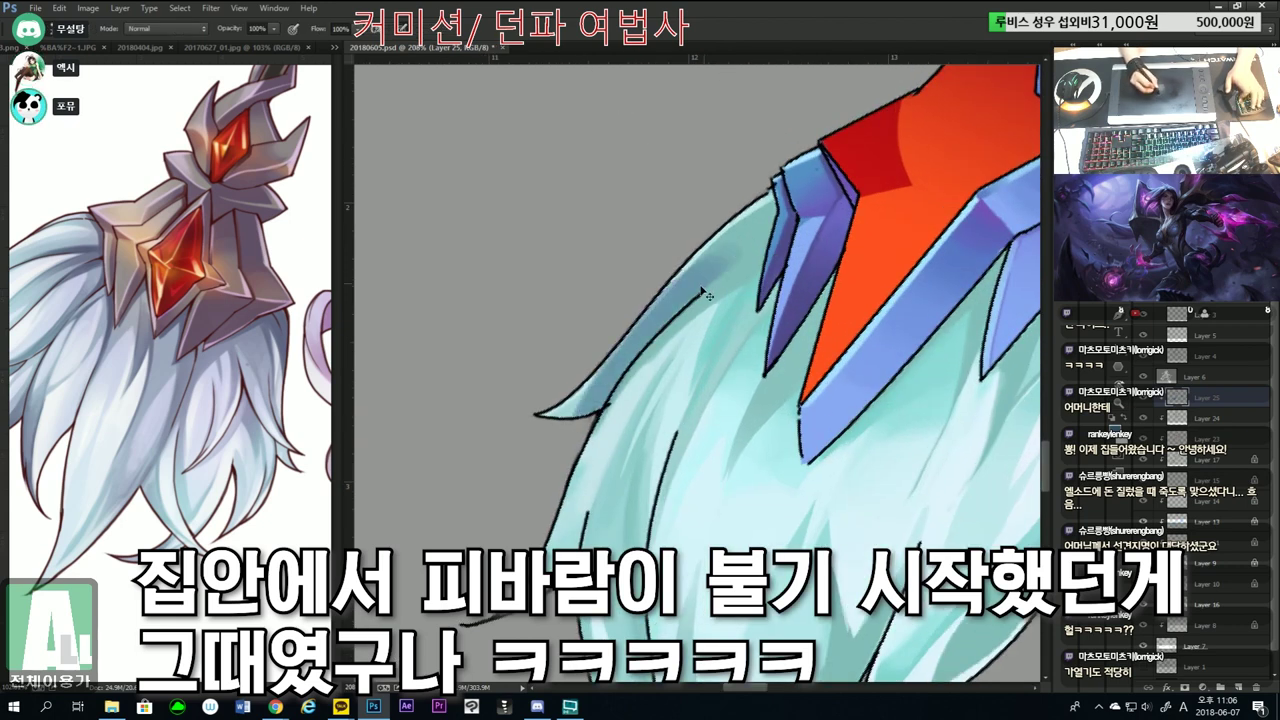
{"action": "left_click_drag", "start_coordinate": [707, 295], "coordinate": [600, 395]}
{"action": "left_click_drag", "start_coordinate": [640, 330], "coordinate": [735, 245]}
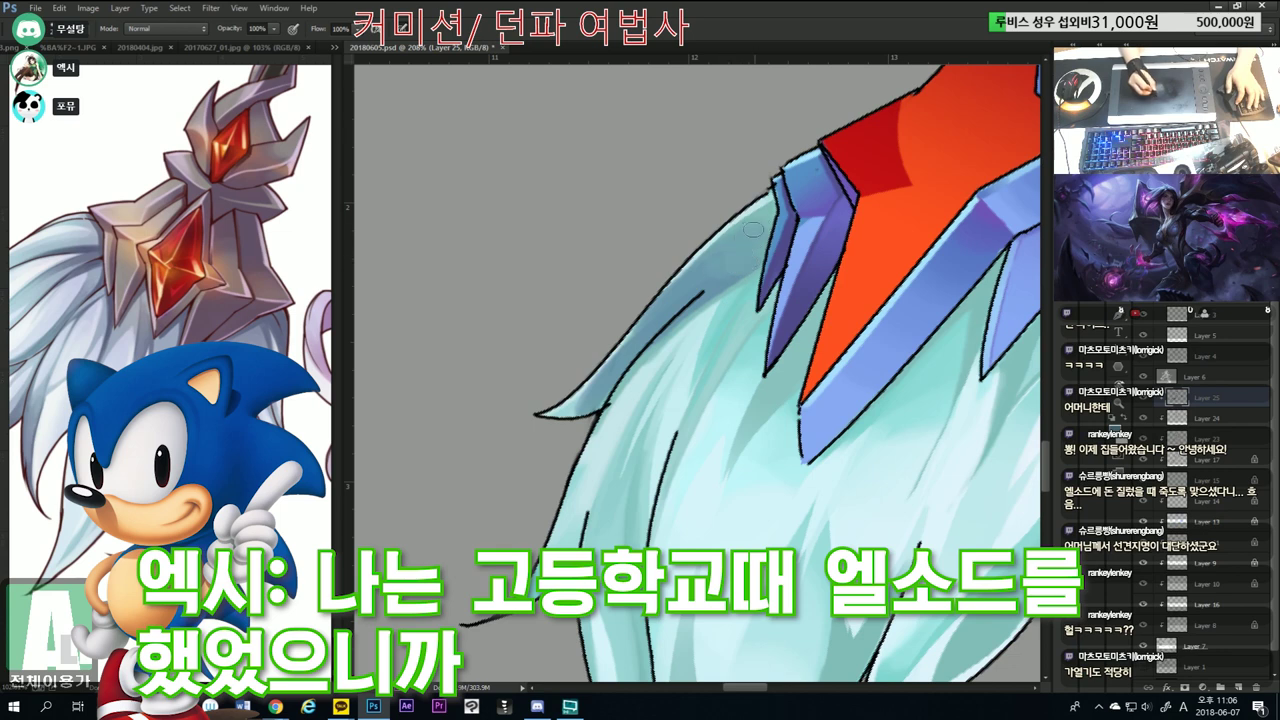
{"action": "scroll", "coordinate": [790, 335], "scroll_direction": "down", "scroll_amount": 5}
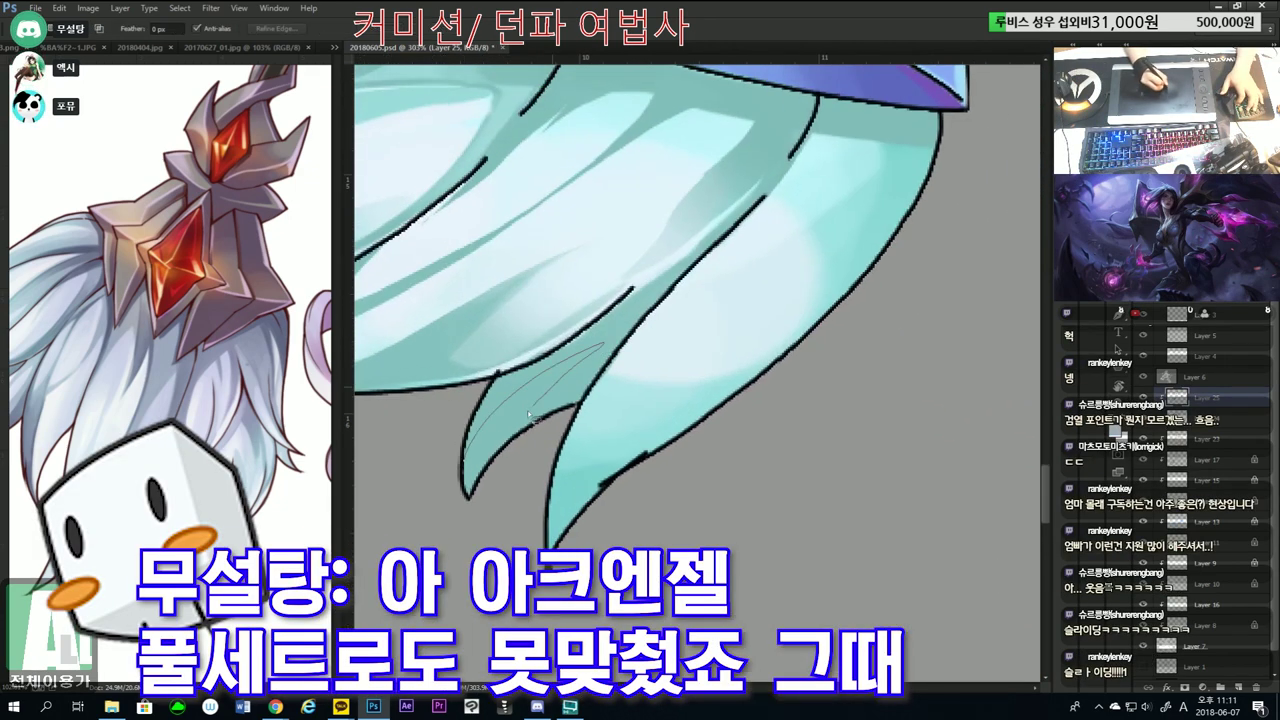
Paint a pale highlight into a lasso-selected lower bristle tip.
{"action": "left_click_drag", "start_coordinate": [567, 408], "coordinate": [470, 470]}
{"action": "key", "text": "b"}
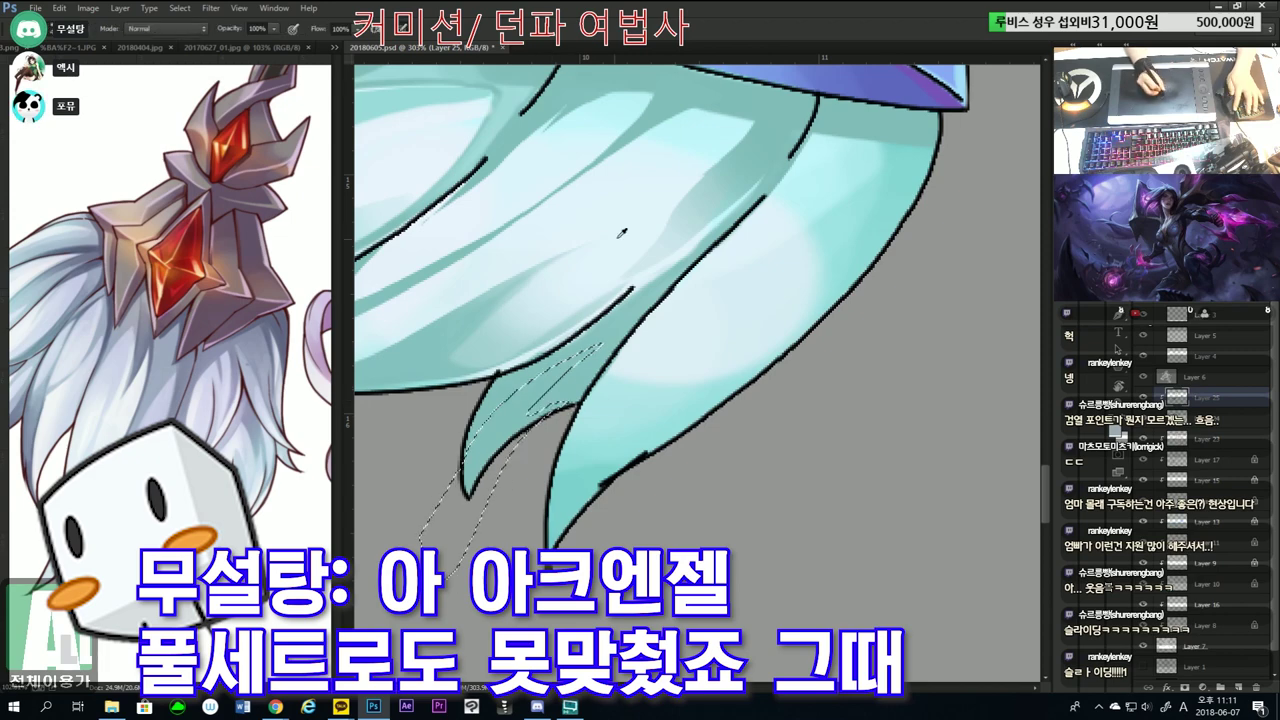
{"action": "scroll", "coordinate": [600, 350], "scroll_direction": "up", "scroll_amount": 1}
{"action": "mouse_move", "coordinate": [620, 345]}
{"action": "left_mouse_down"}
{"action": "mouse_move", "coordinate": [665, 338]}
{"action": "mouse_move", "coordinate": [648, 266]}
{"action": "mouse_move", "coordinate": [760, 266]}
{"action": "left_mouse_up"}
{"action": "key", "text": "z"}
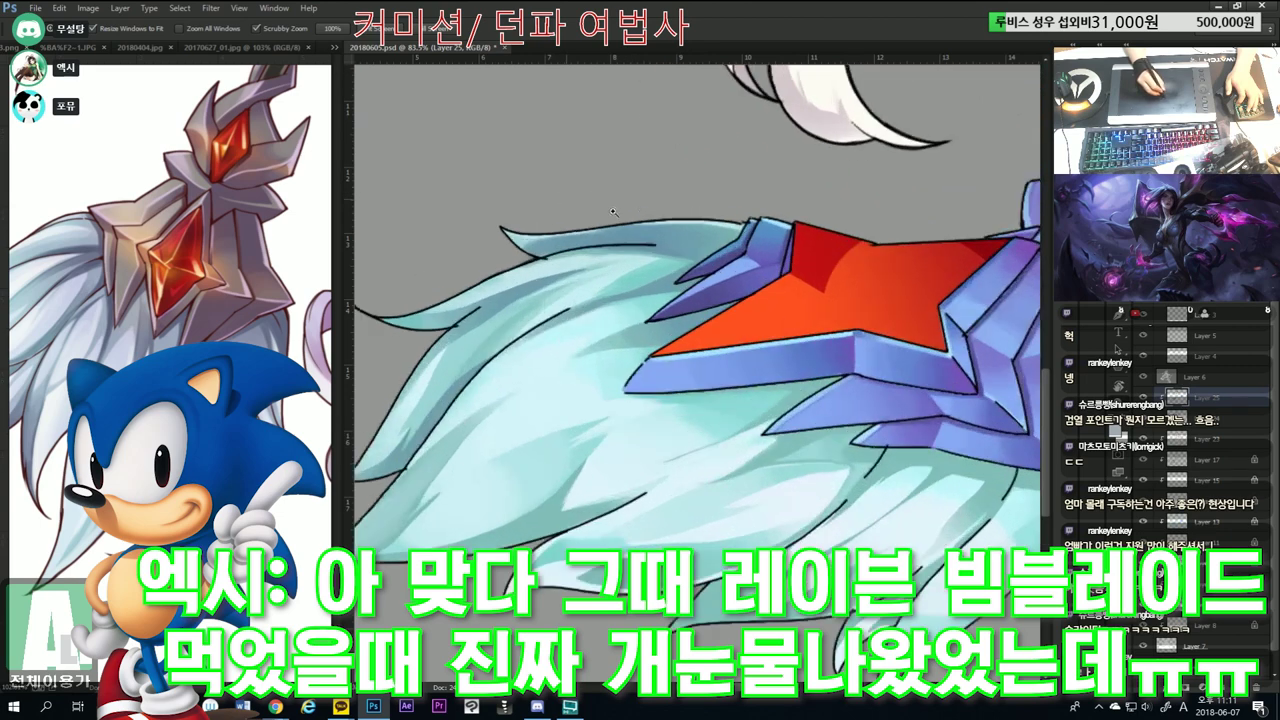
Outline the upper bristle tip, clear that selection and zoom closer on the upper bristles.
{"action": "key", "text": "l"}
{"action": "left_click_drag", "start_coordinate": [469, 238], "coordinate": [584, 278]}
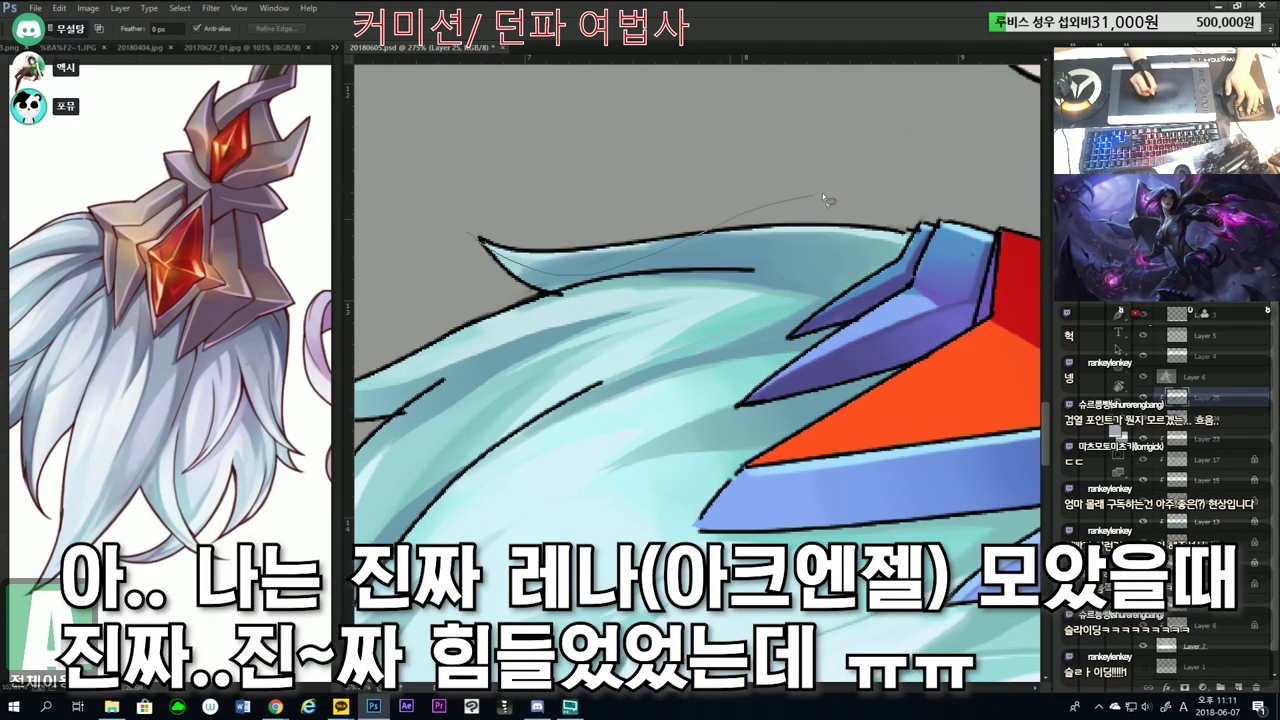
{"action": "left_click_drag", "start_coordinate": [826, 200], "coordinate": [560, 274]}
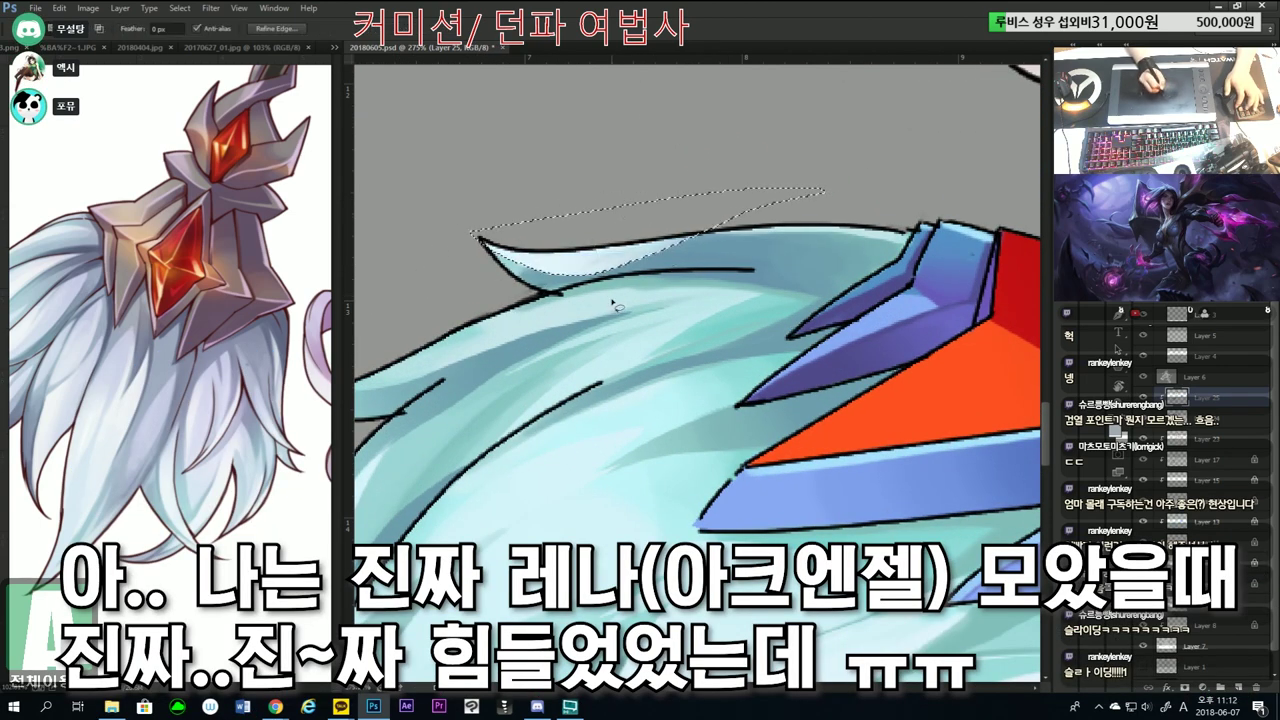
{"action": "key", "text": "ctrl+d"}
{"action": "mouse_move", "coordinate": [634, 316]}
{"action": "left_mouse_down"}
{"action": "mouse_move", "coordinate": [505, 318]}
{"action": "mouse_move", "coordinate": [594, 340]}
{"action": "left_mouse_up"}
{"action": "left_click", "coordinate": [716, 309]}
Paint a pale highlight streak into a strand along the upper bristles.
{"action": "key", "text": "l"}
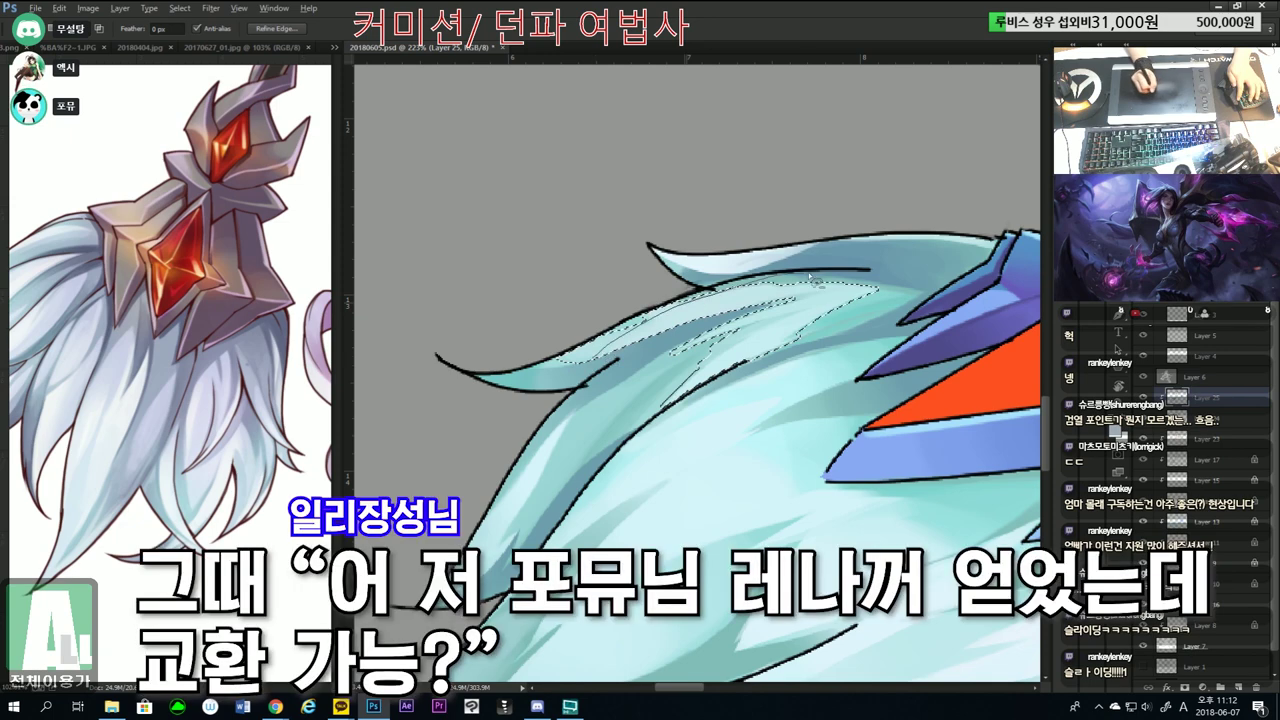
{"action": "mouse_move", "coordinate": [700, 281]}
{"action": "left_mouse_down"}
{"action": "mouse_move", "coordinate": [501, 360]}
{"action": "mouse_move", "coordinate": [565, 362]}
{"action": "left_mouse_up"}
{"action": "key", "text": "b"}
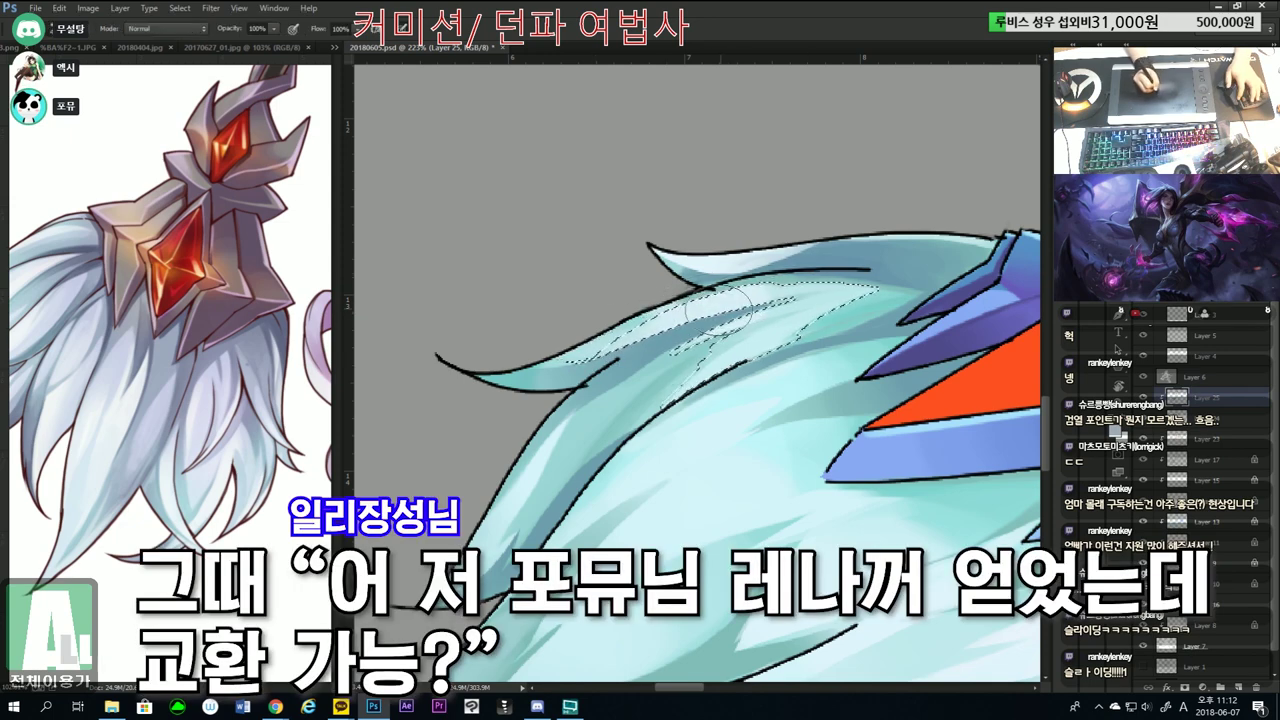
{"action": "key", "text": "l"}
{"action": "key", "text": "ctrl+d"}
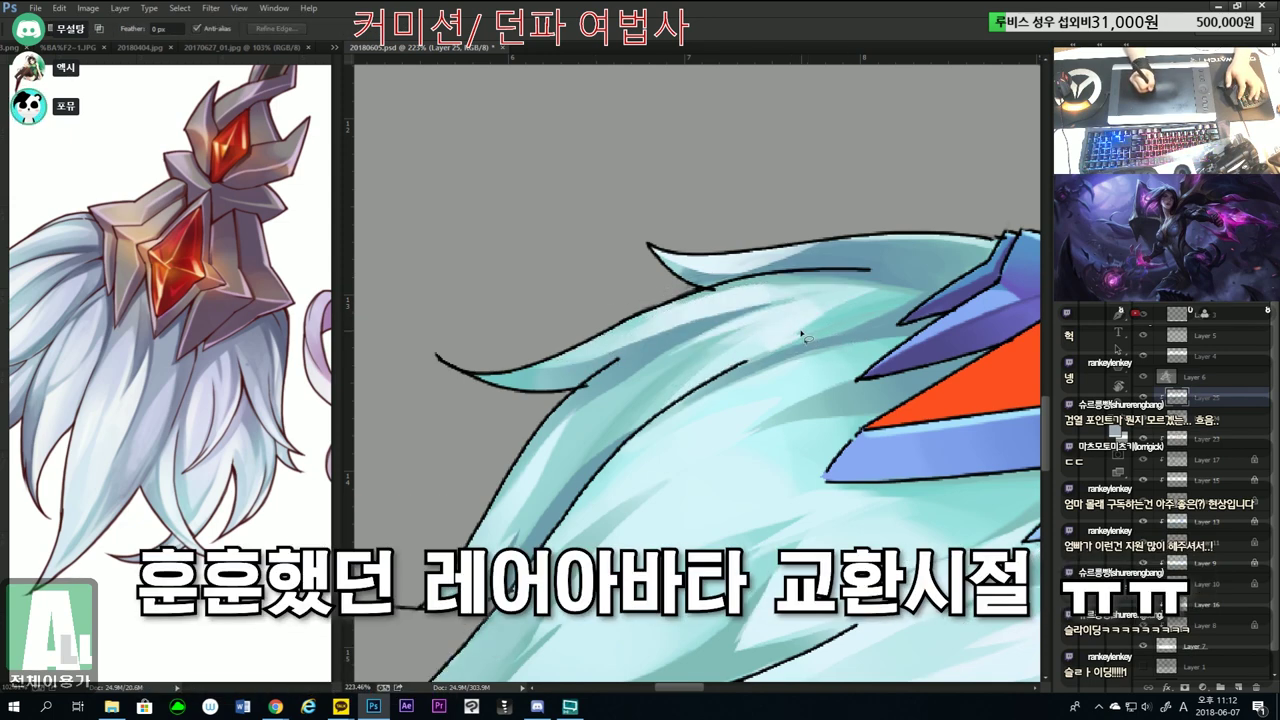
{"action": "key", "text": "z"}
{"action": "left_click_drag", "start_coordinate": [785, 340], "coordinate": [700, 342]}
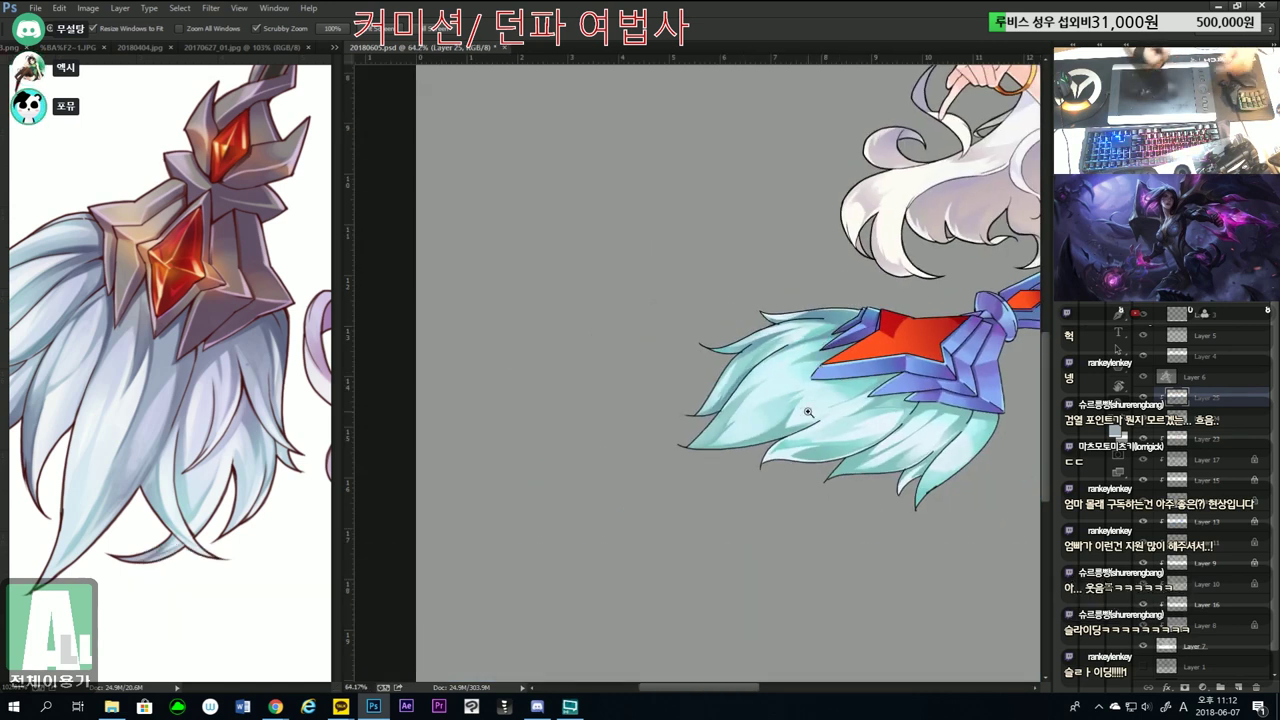
Try a Magic Wand pick on the bristles, then brush light shading over the lower bristle tips.
{"action": "left_click_drag", "start_coordinate": [815, 390], "coordinate": [880, 390]}
{"action": "key", "text": "w"}
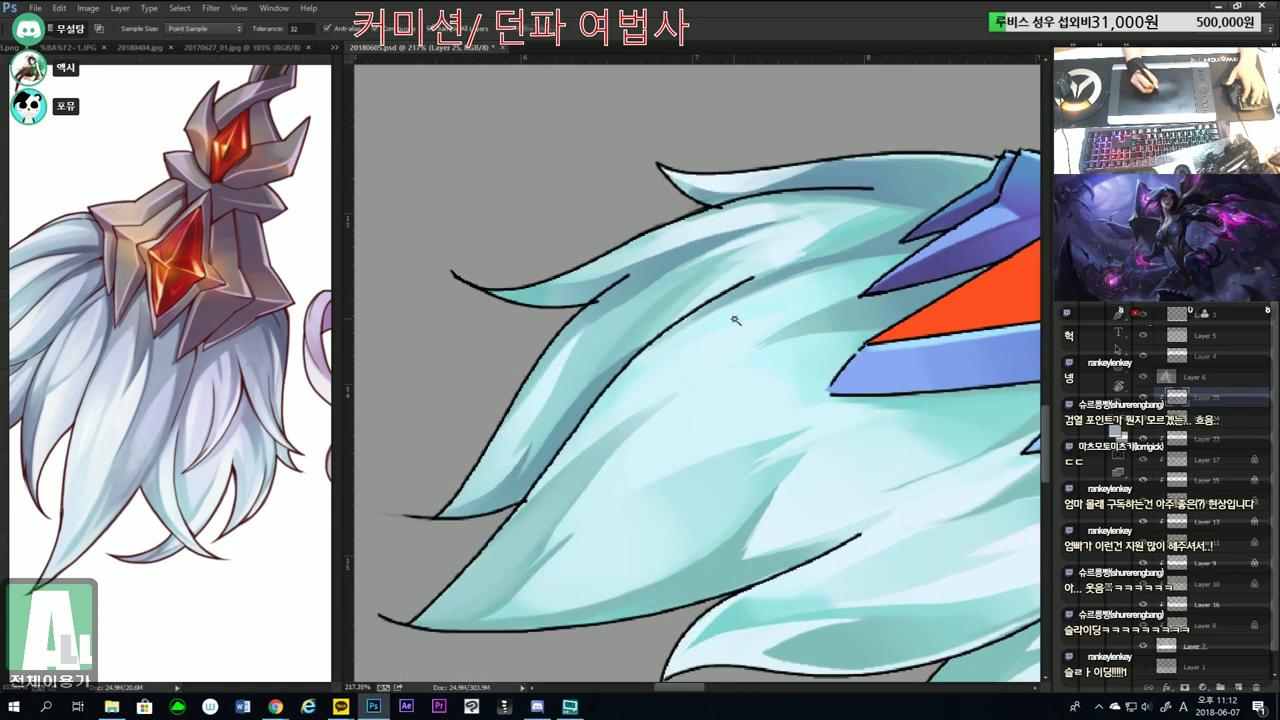
{"action": "left_click", "coordinate": [715, 373]}
{"action": "key", "text": "l"}
{"action": "scroll", "coordinate": [630, 400], "scroll_direction": "down", "scroll_amount": 6}
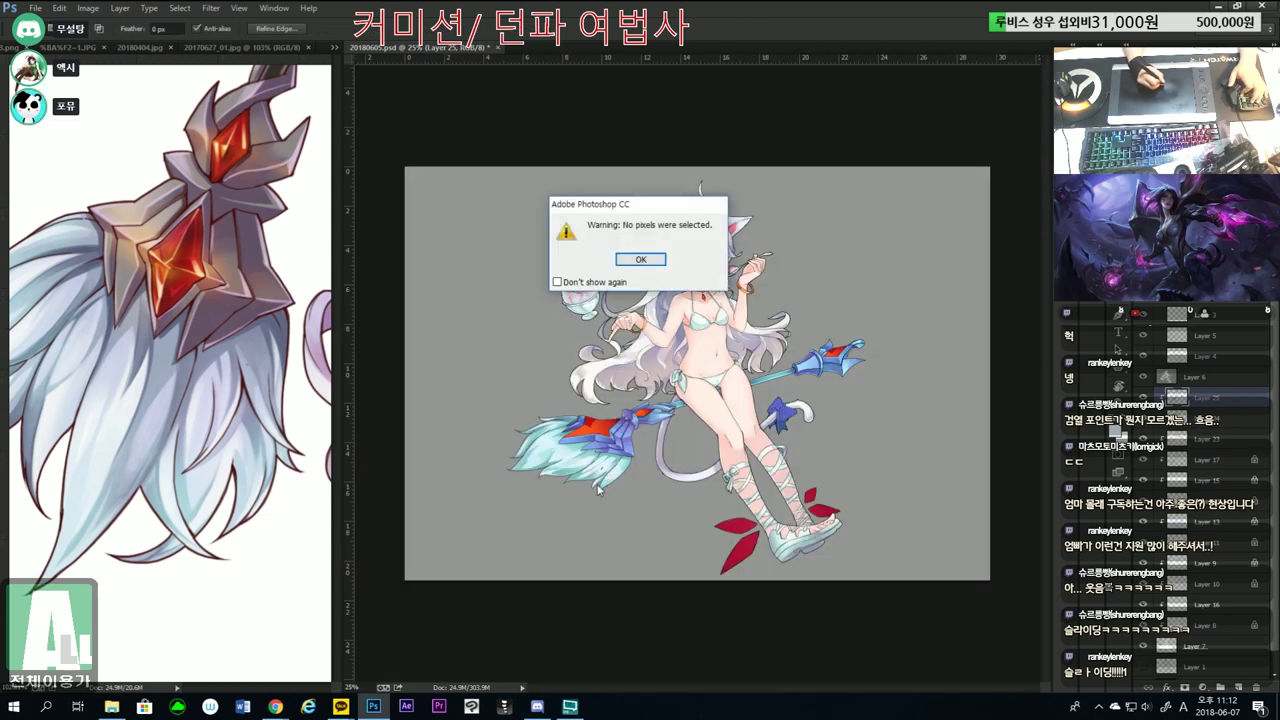
{"action": "key", "text": "Return"}
{"action": "key", "text": "b"}
{"action": "left_click_drag", "start_coordinate": [591, 502], "coordinate": [732, 247]}
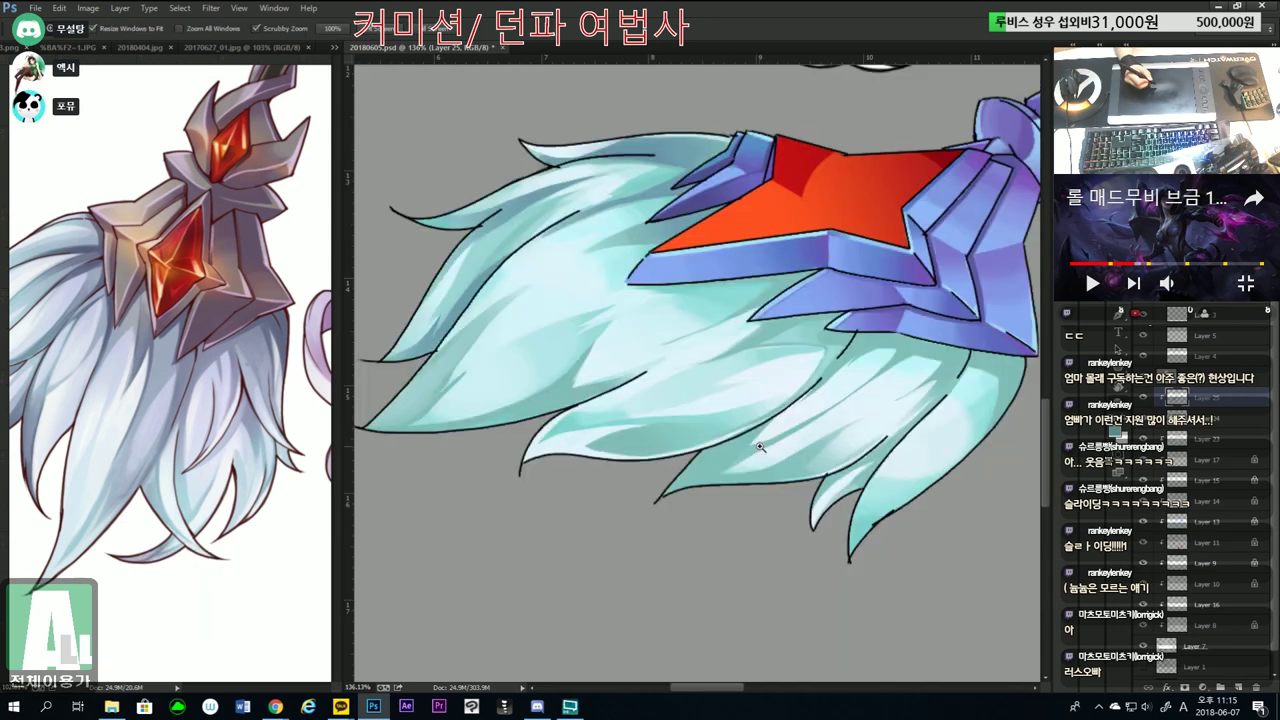
Frame the bristles under the star guard, alternating Lasso and Brush to shade them.
{"action": "left_click_drag", "start_coordinate": [726, 456], "coordinate": [763, 444]}
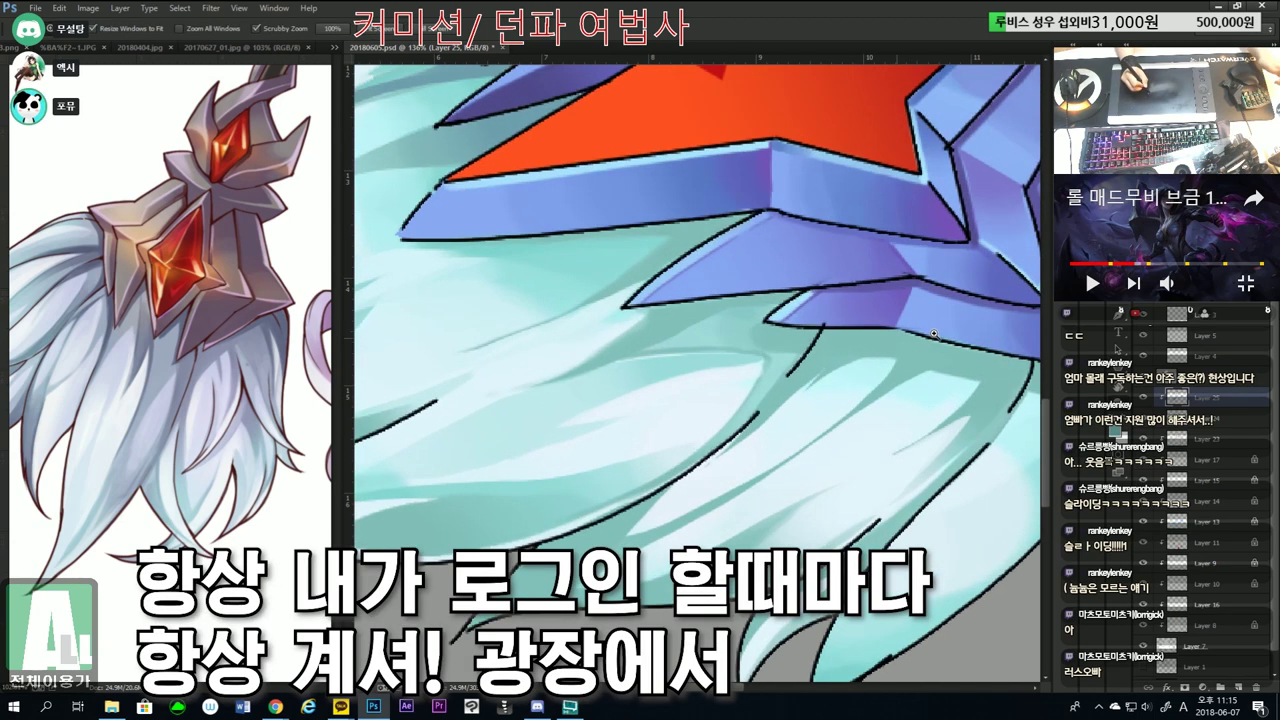
{"action": "left_click_drag", "start_coordinate": [908, 334], "coordinate": [734, 413]}
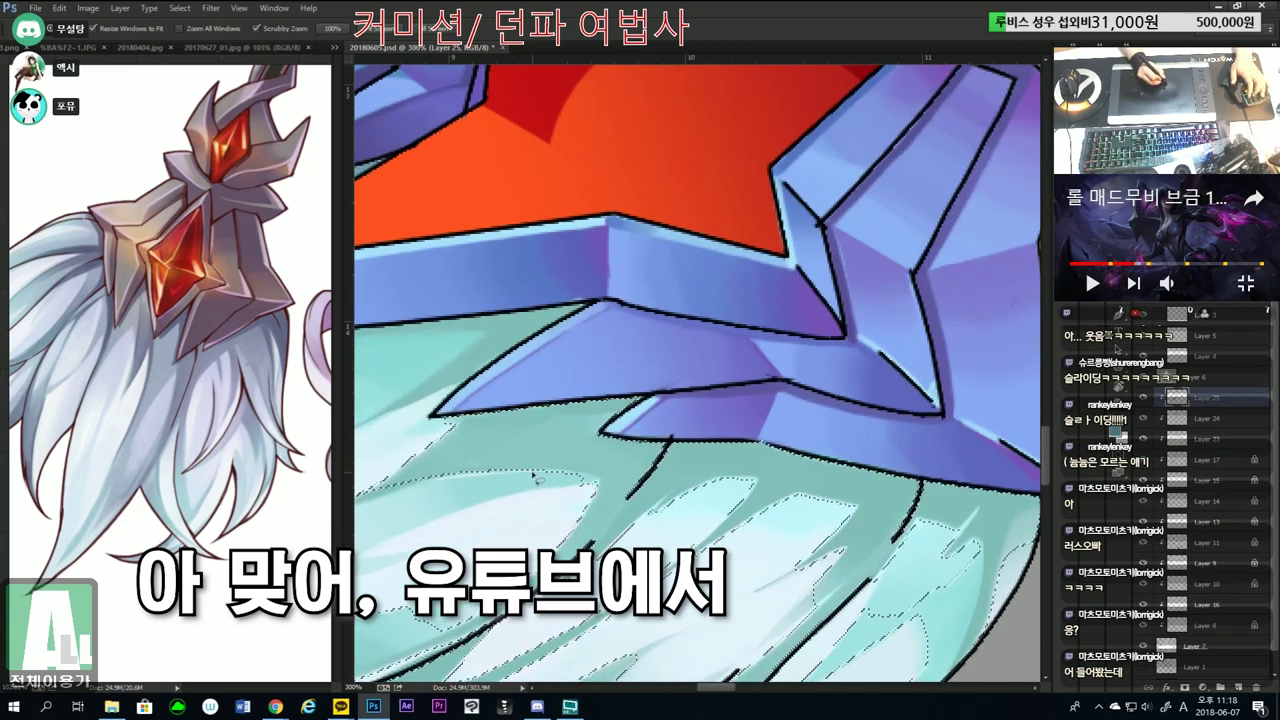
{"action": "key", "text": "l"}
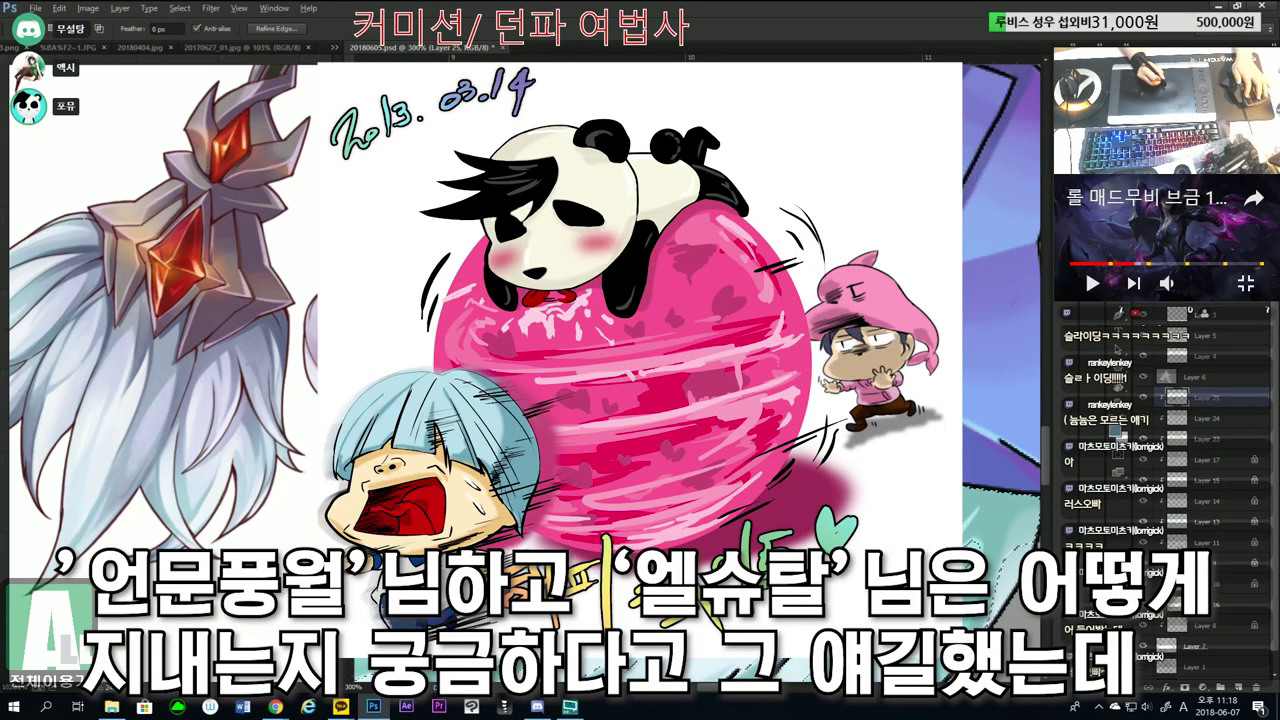
{"action": "key", "text": "ctrl+0"}
{"action": "key", "text": "b"}
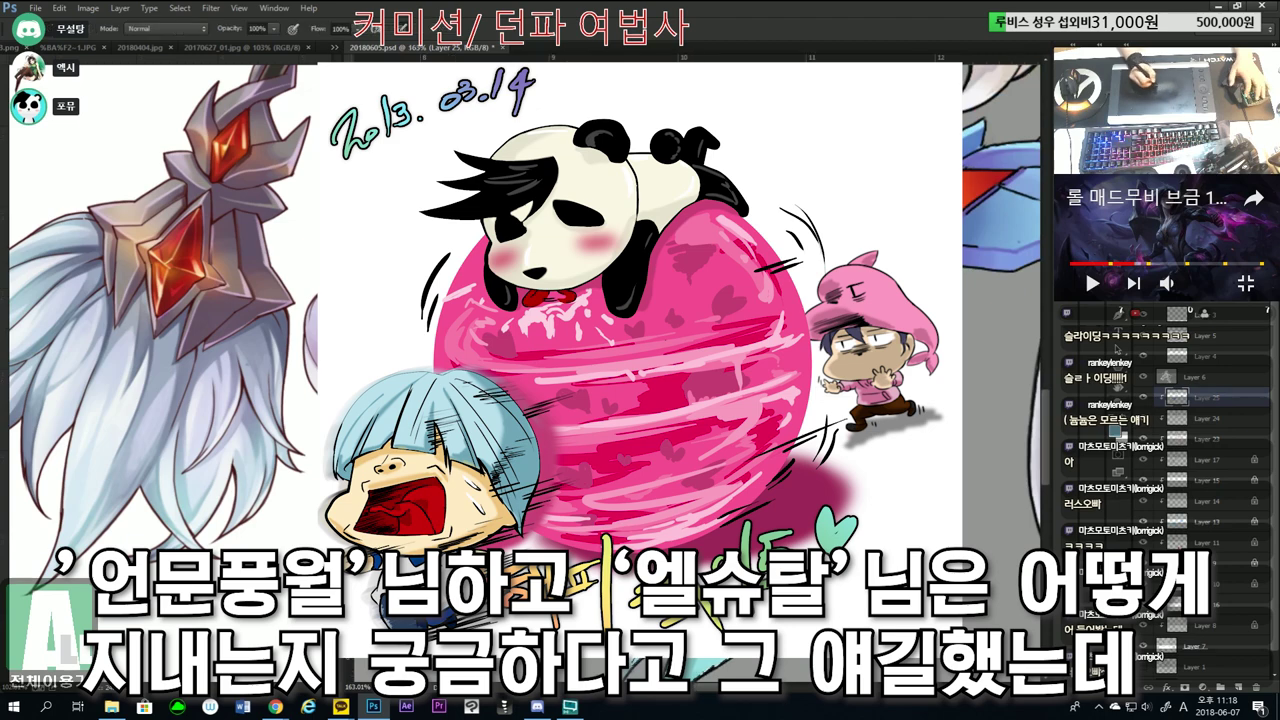
{"action": "key", "text": "l"}
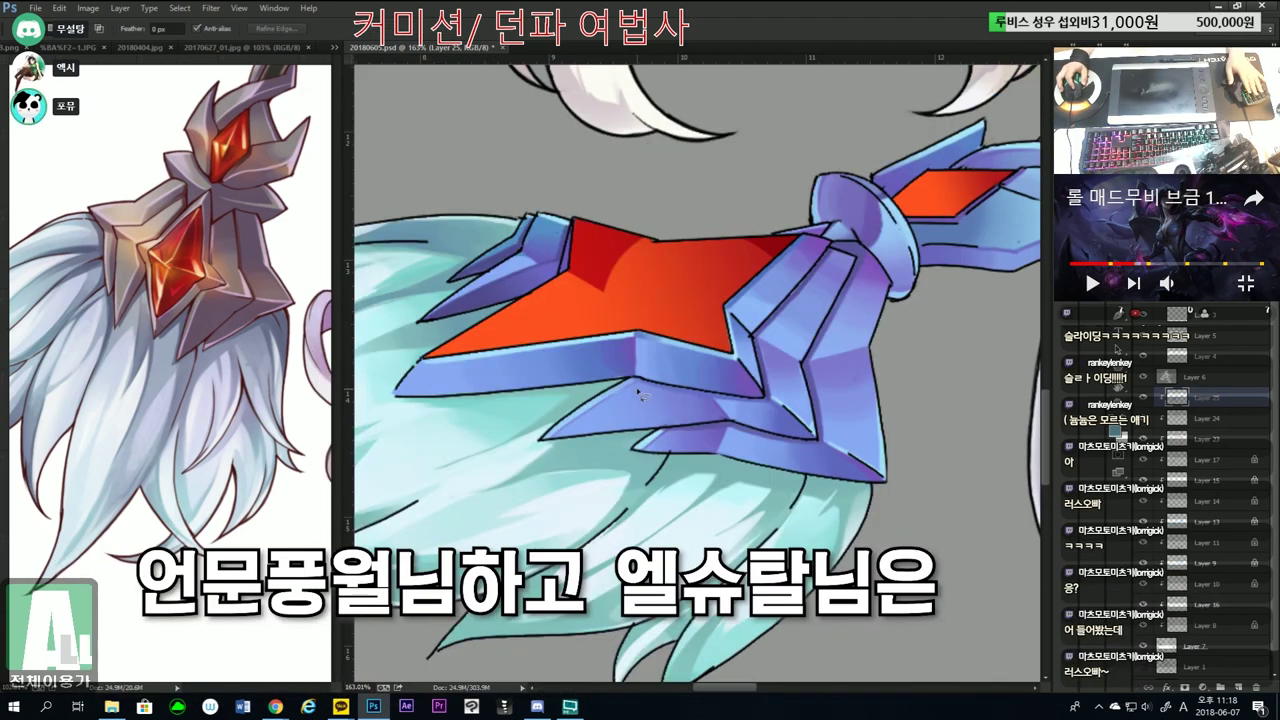
{"action": "key", "text": "z"}
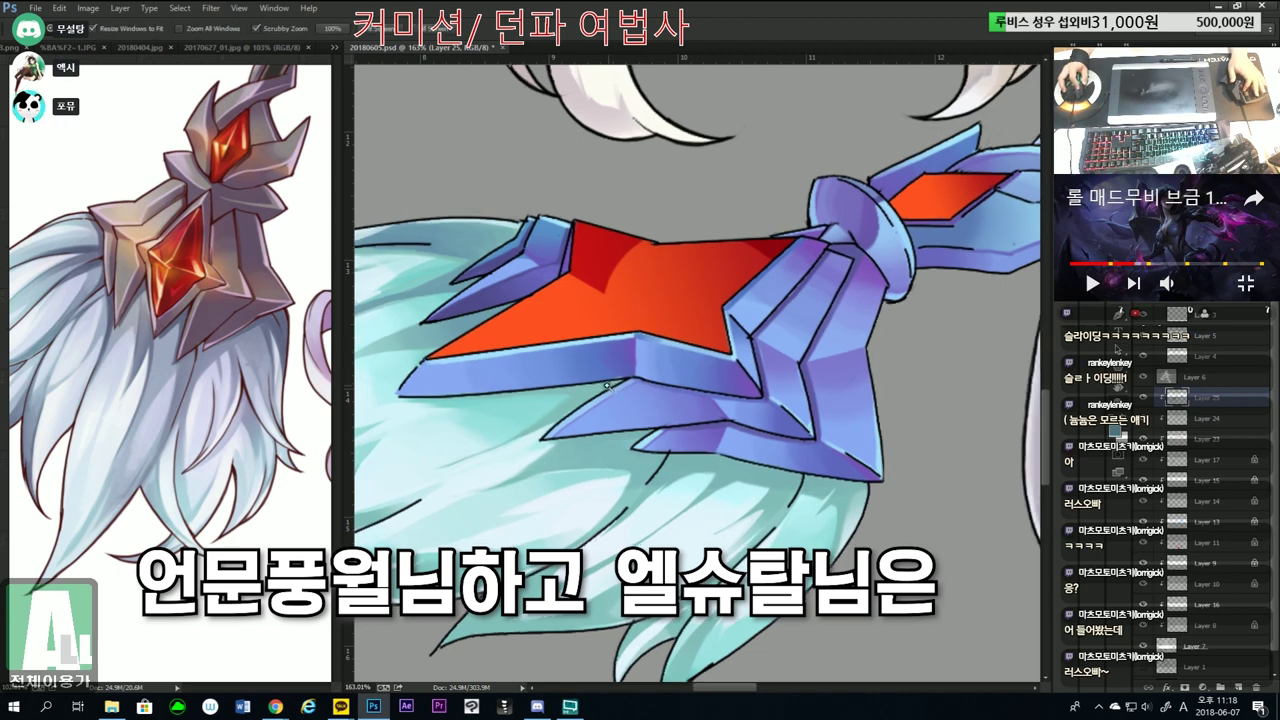
{"action": "mouse_move", "coordinate": [648, 388]}
{"action": "left_mouse_down"}
{"action": "mouse_move", "coordinate": [533, 374]}
{"action": "mouse_move", "coordinate": [723, 398]}
{"action": "mouse_move", "coordinate": [535, 373]}
{"action": "mouse_move", "coordinate": [610, 380]}
{"action": "left_mouse_up"}
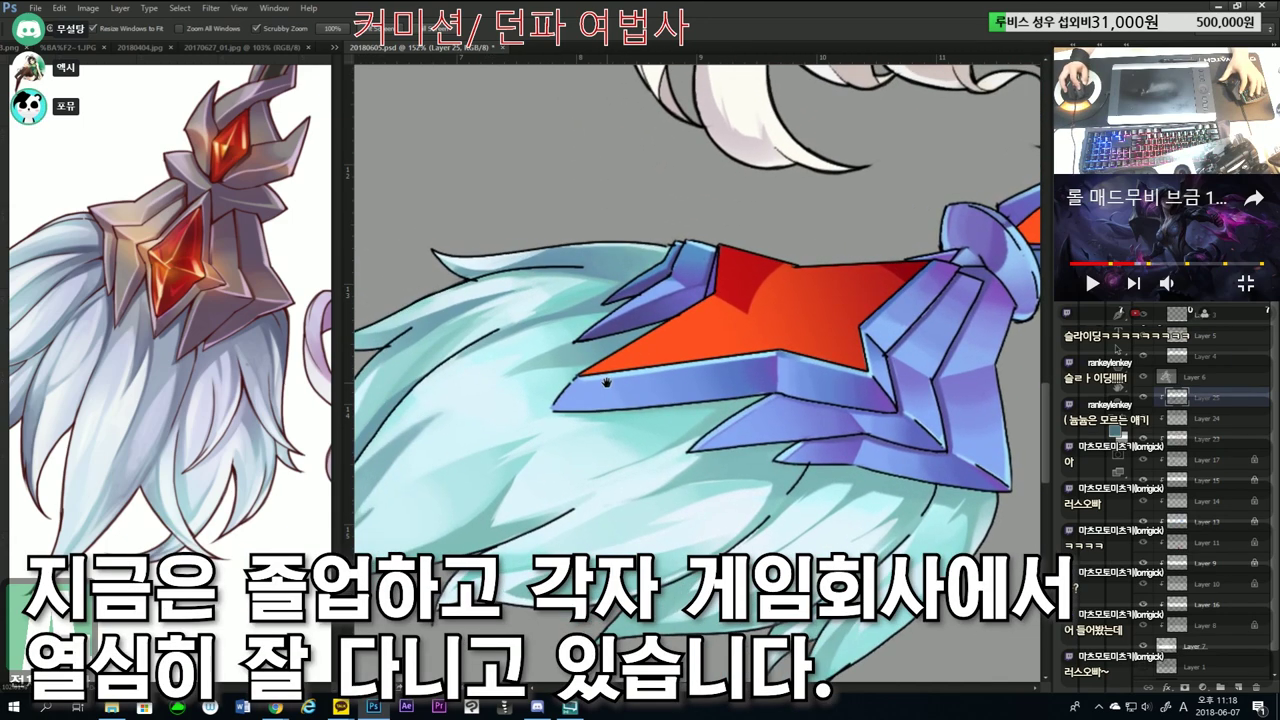
Zoom in closer on the star guard and the bristles beneath it.
{"action": "mouse_move", "coordinate": [755, 397]}
{"action": "left_mouse_down"}
{"action": "mouse_move", "coordinate": [797, 410]}
{"action": "mouse_move", "coordinate": [741, 408]}
{"action": "left_mouse_up"}
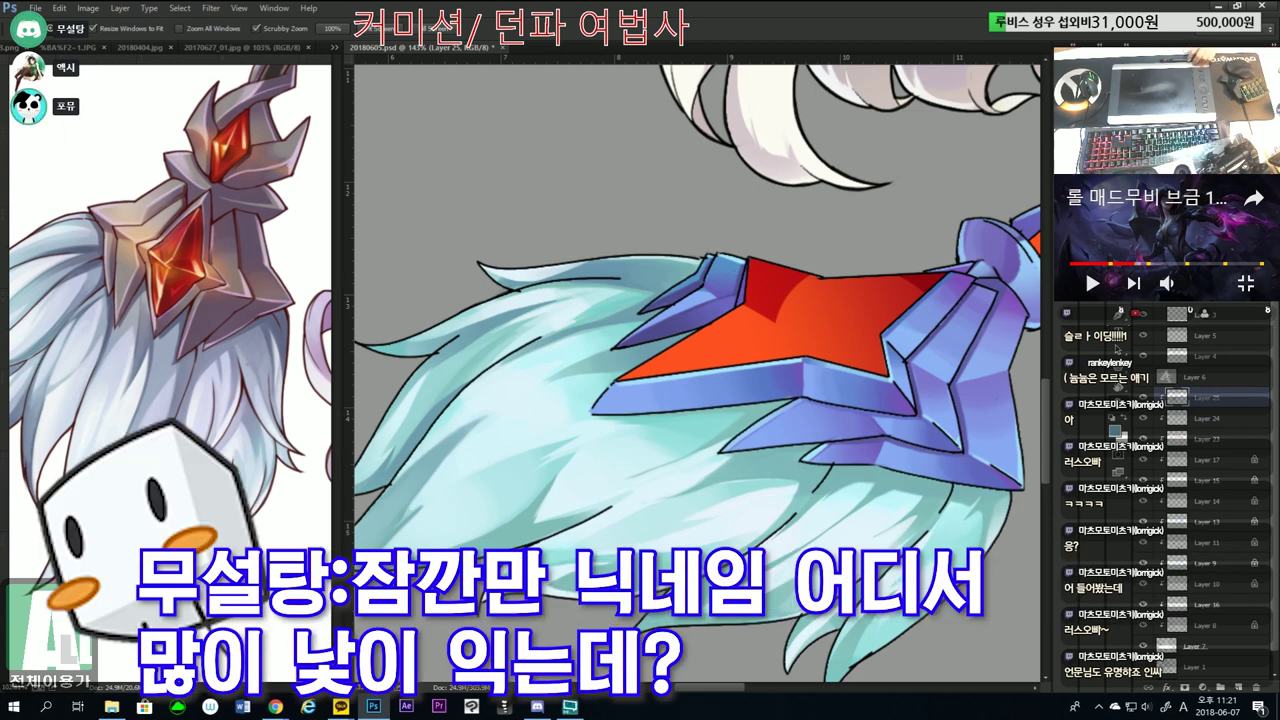
{"action": "scroll", "coordinate": [757, 342], "scroll_direction": "down", "scroll_amount": 2}
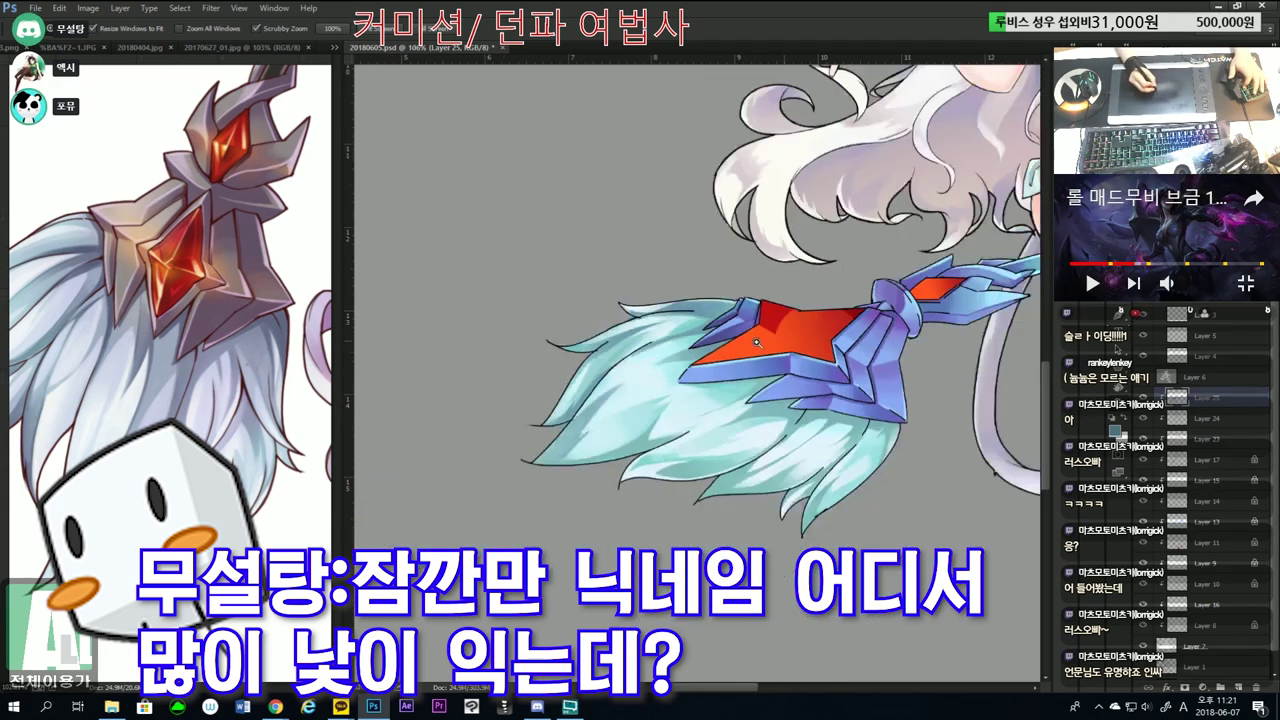
{"action": "scroll", "coordinate": [770, 300], "scroll_direction": "down", "scroll_amount": 2}
{"action": "scroll", "coordinate": [780, 260], "scroll_direction": "up", "scroll_amount": 2}
{"action": "scroll", "coordinate": [785, 230], "scroll_direction": "down", "scroll_amount": 2}
{"action": "scroll", "coordinate": [788, 215], "scroll_direction": "up", "scroll_amount": 3}
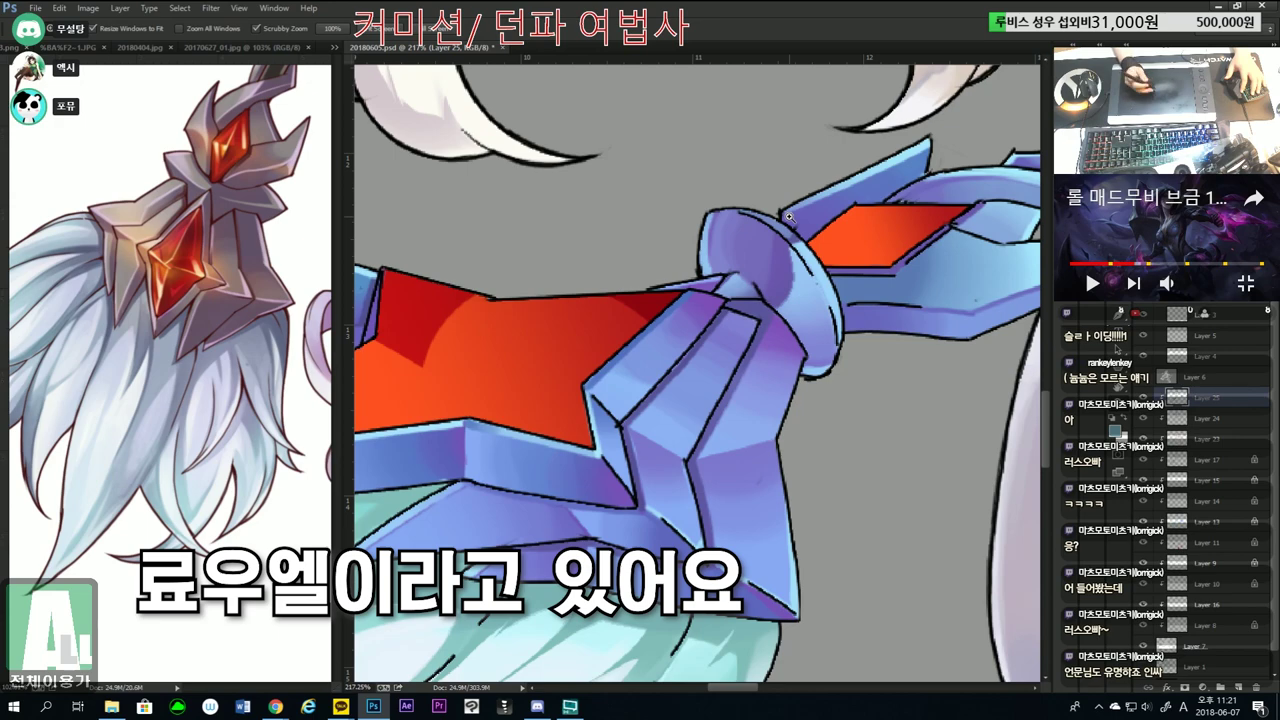
{"action": "scroll", "coordinate": [788, 215], "scroll_direction": "down", "scroll_amount": 2}
{"action": "scroll", "coordinate": [790, 220], "scroll_direction": "up", "scroll_amount": 2}
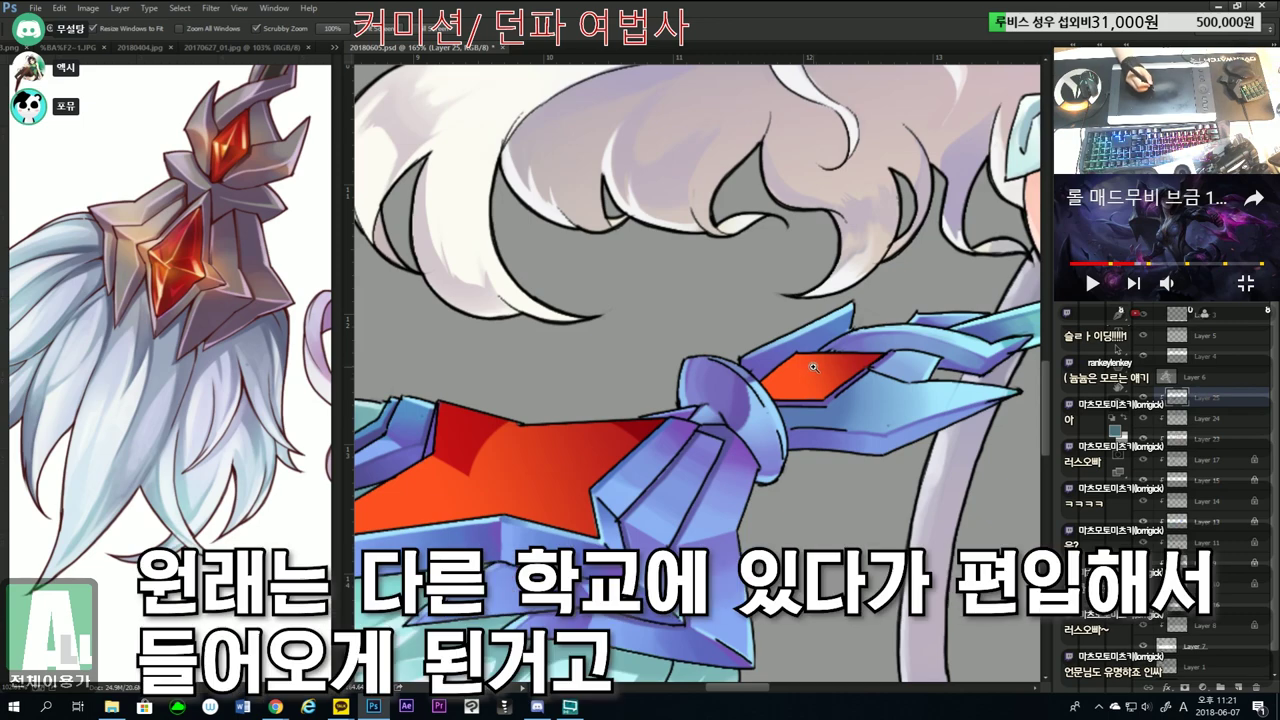
{"action": "scroll", "coordinate": [800, 390], "scroll_direction": "down", "scroll_amount": 2}
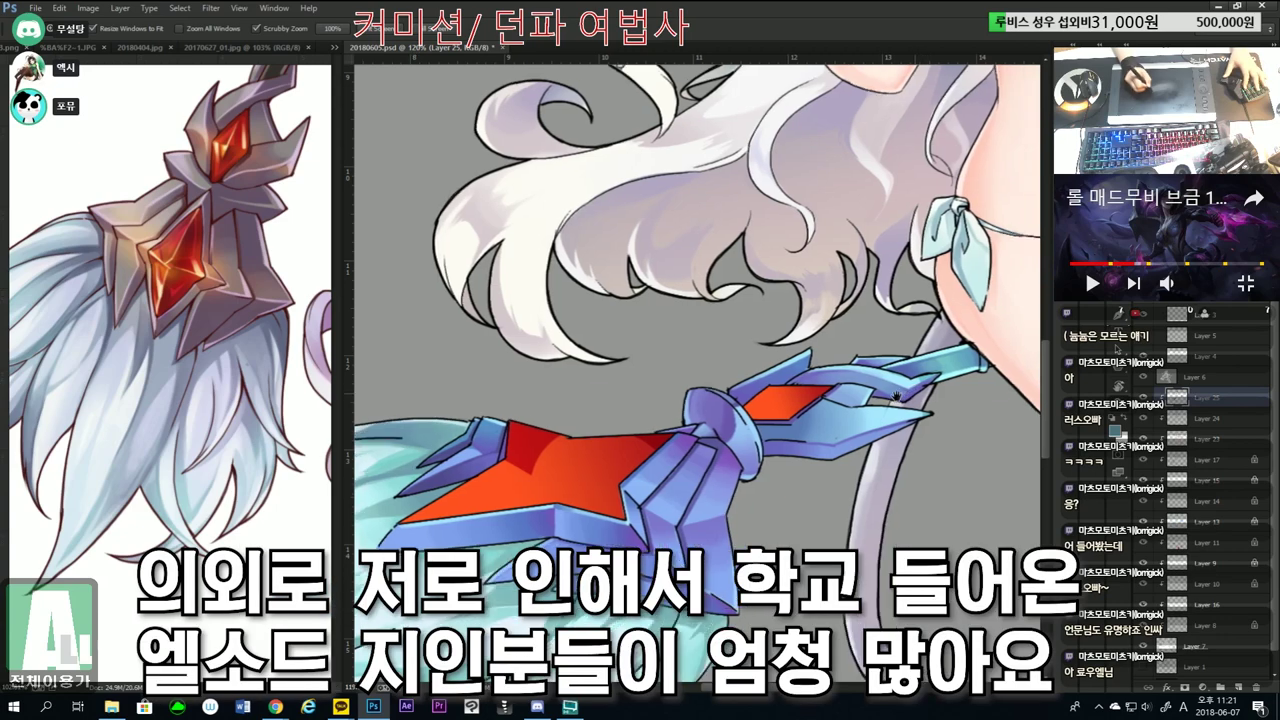
Pan toward the torso and zoom in and out on the handle shaft near the hip for cyan-blue shading.
{"action": "left_click_drag", "start_coordinate": [930, 370], "coordinate": [843, 380]}
{"action": "scroll", "coordinate": [843, 379], "scroll_direction": "down", "scroll_amount": 1}
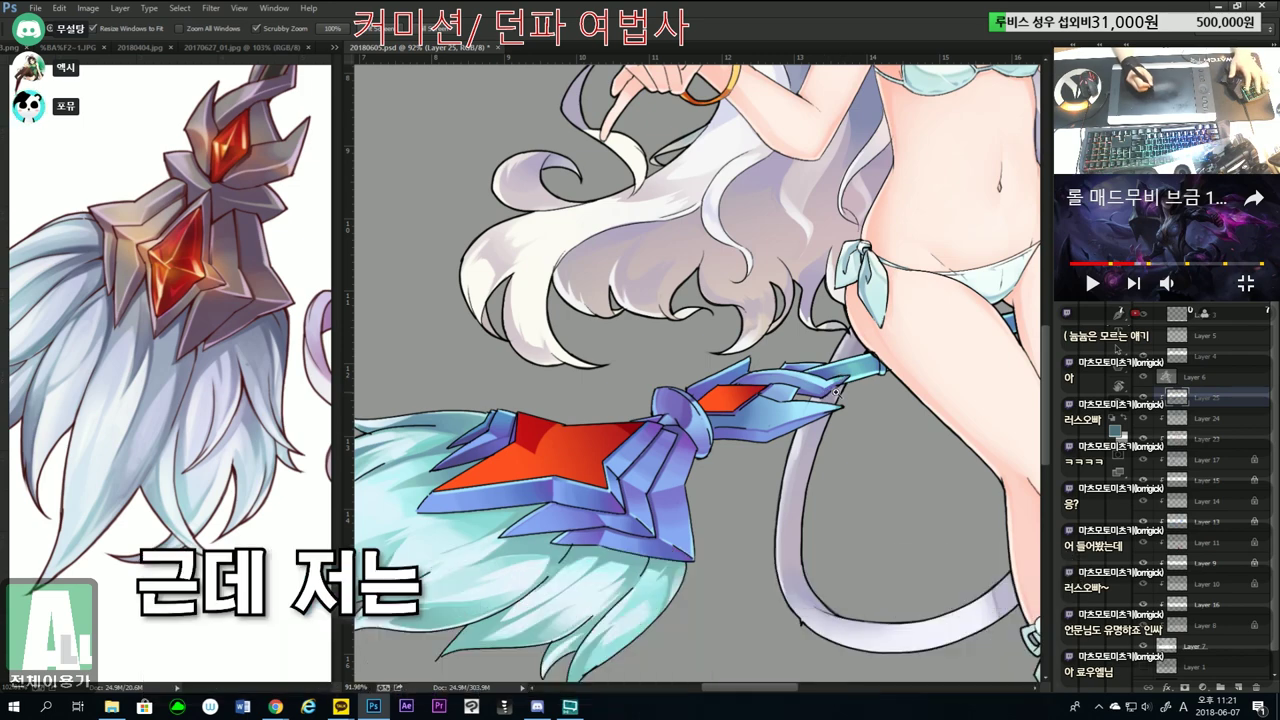
{"action": "scroll", "coordinate": [821, 384], "scroll_direction": "down", "scroll_amount": 1}
{"action": "scroll", "coordinate": [832, 383], "scroll_direction": "up", "scroll_amount": 5}
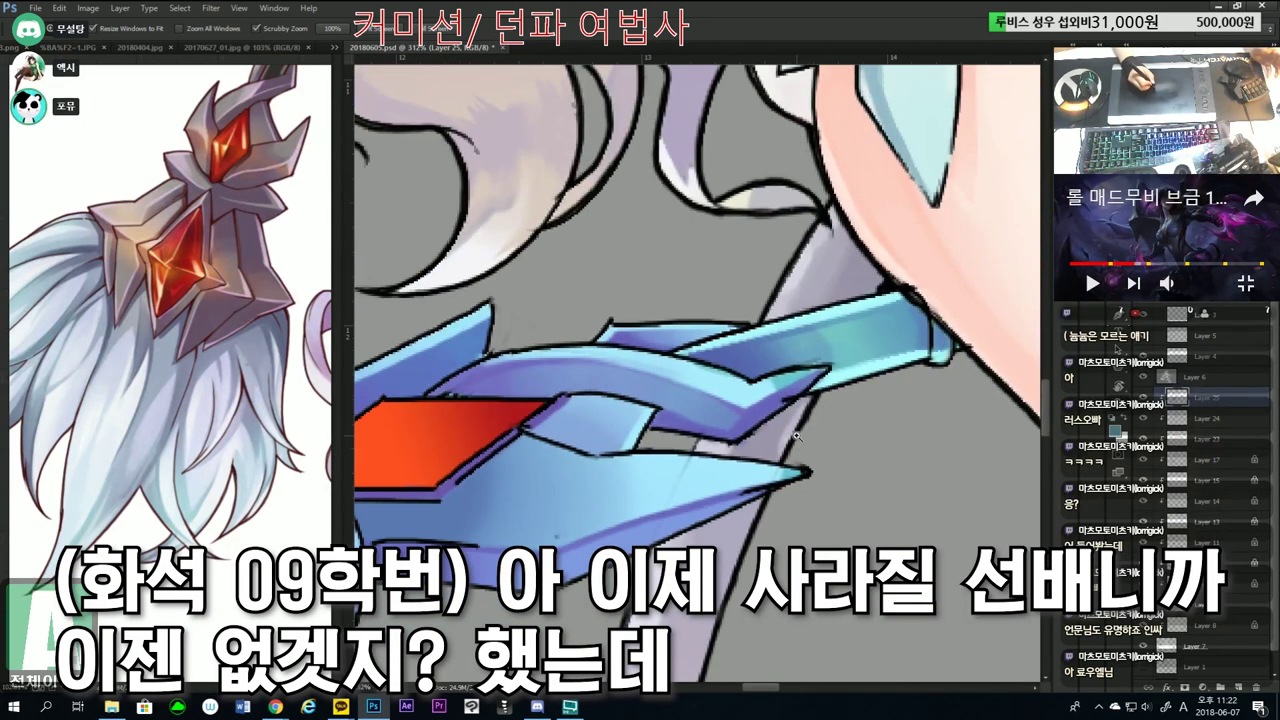
{"action": "scroll", "coordinate": [792, 440], "scroll_direction": "down", "scroll_amount": 1}
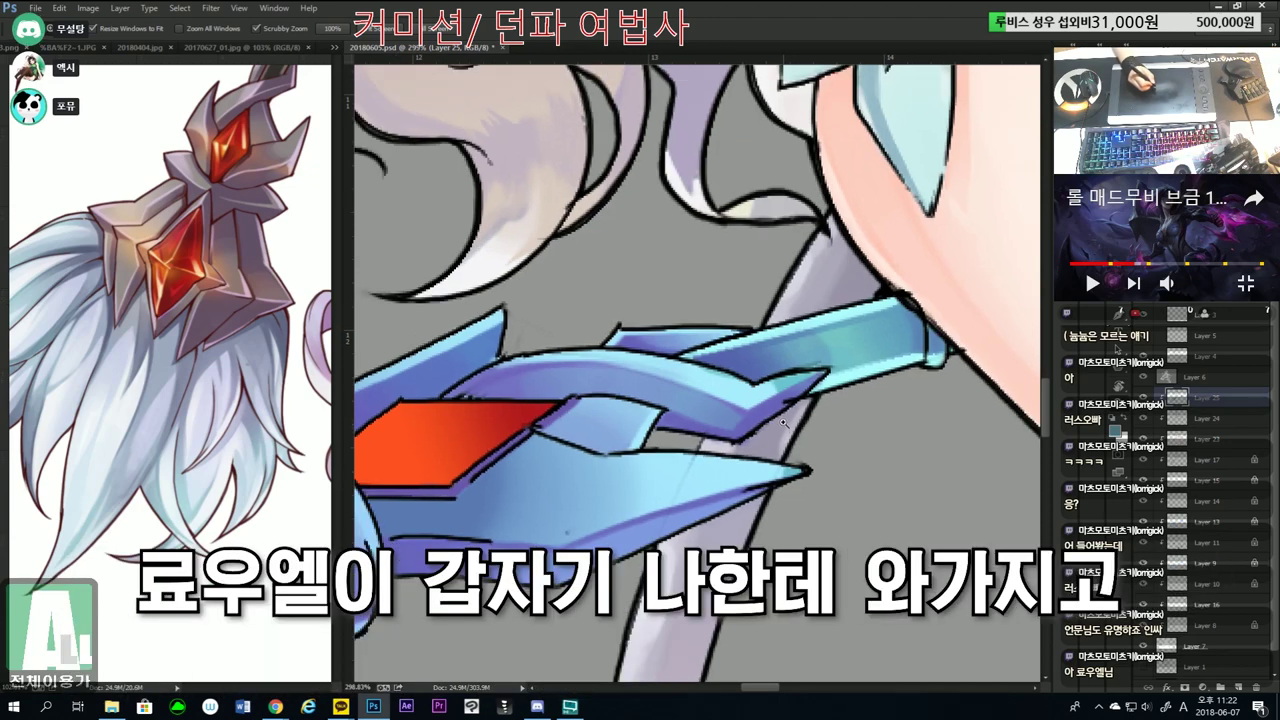
{"action": "scroll", "coordinate": [803, 468], "scroll_direction": "down", "scroll_amount": 1}
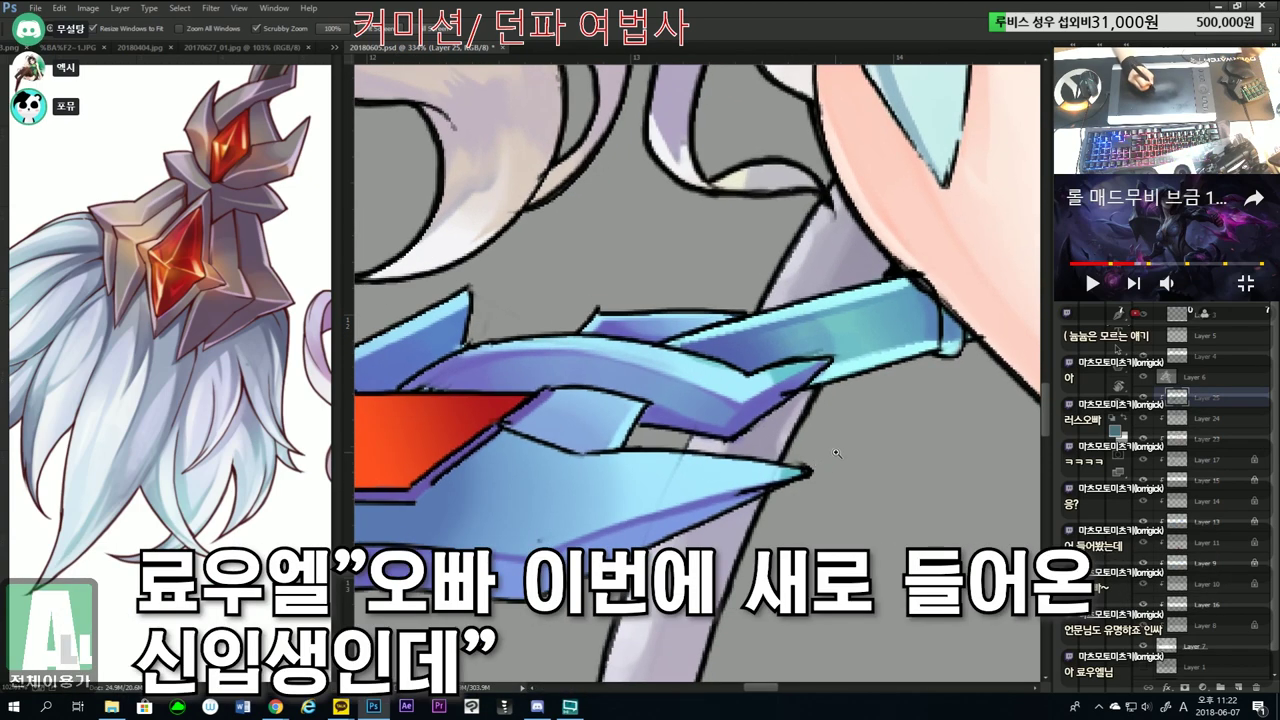
{"action": "scroll", "coordinate": [808, 444], "scroll_direction": "down", "scroll_amount": 1}
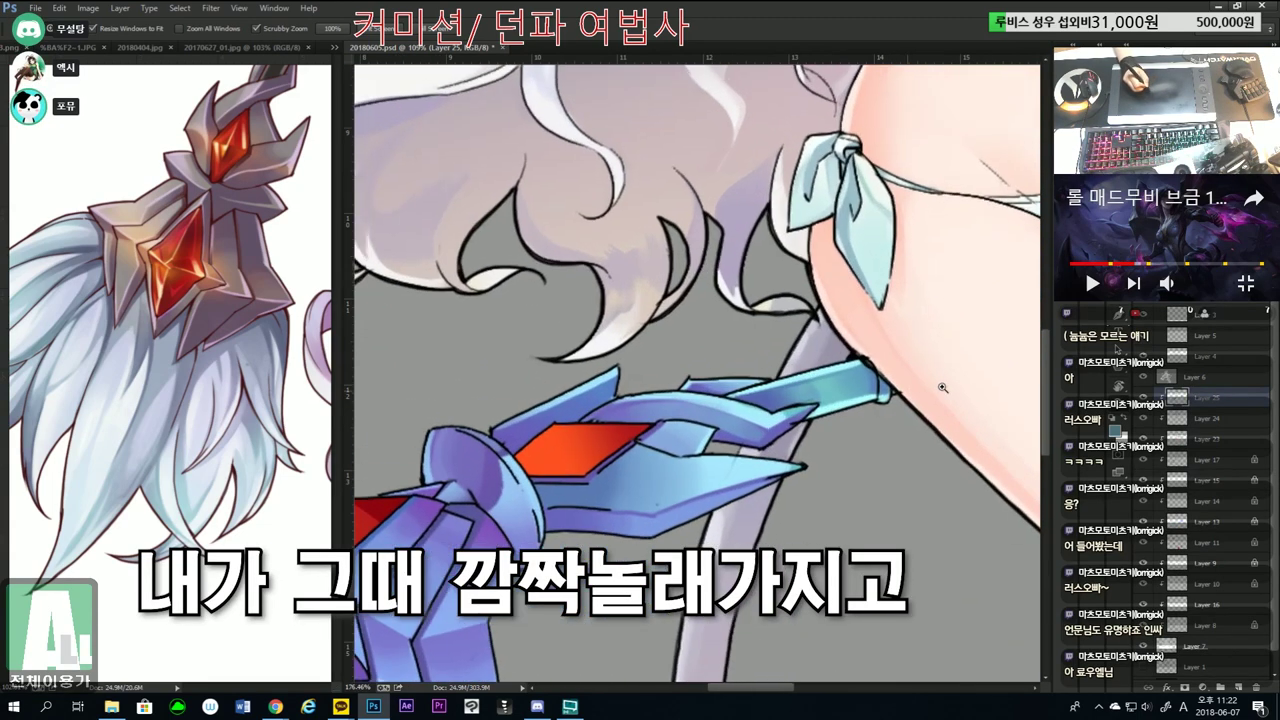
{"action": "scroll", "coordinate": [879, 404], "scroll_direction": "down", "scroll_amount": 1}
{"action": "scroll", "coordinate": [879, 404], "scroll_direction": "up", "scroll_amount": 1}
{"action": "scroll", "coordinate": [879, 404], "scroll_direction": "up", "scroll_amount": 1}
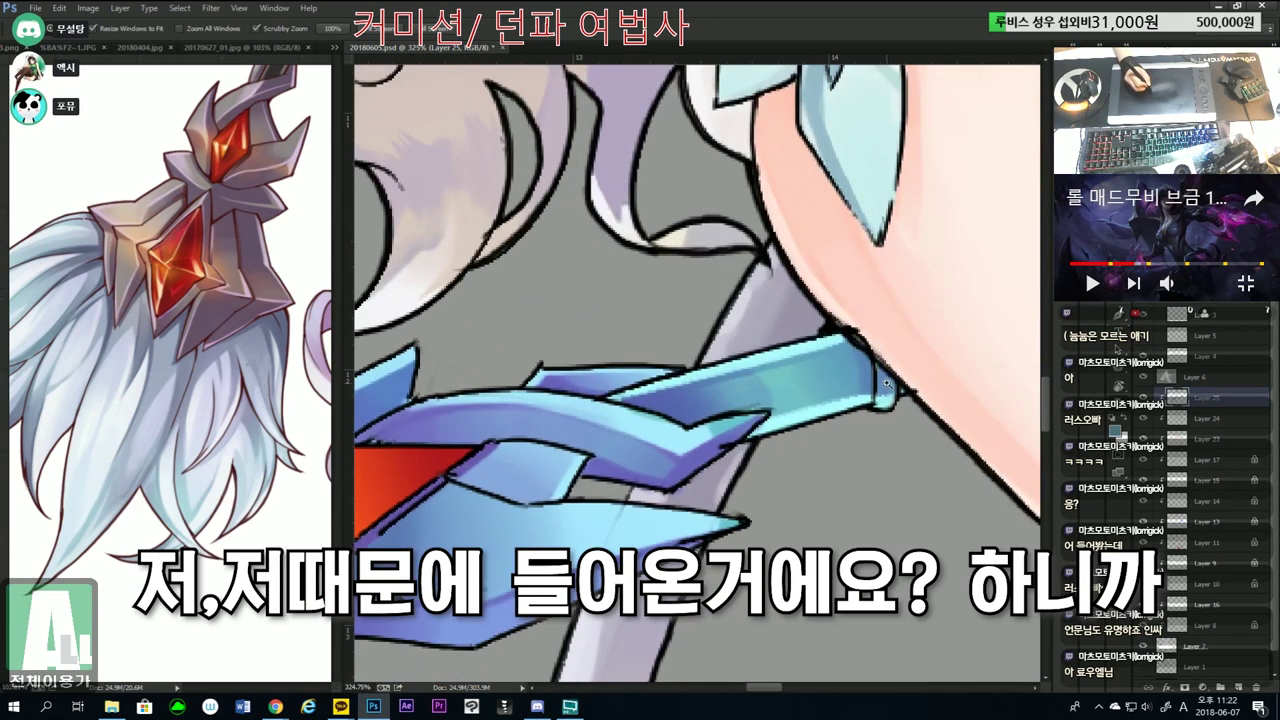
{"action": "scroll", "coordinate": [878, 379], "scroll_direction": "up", "scroll_amount": 1}
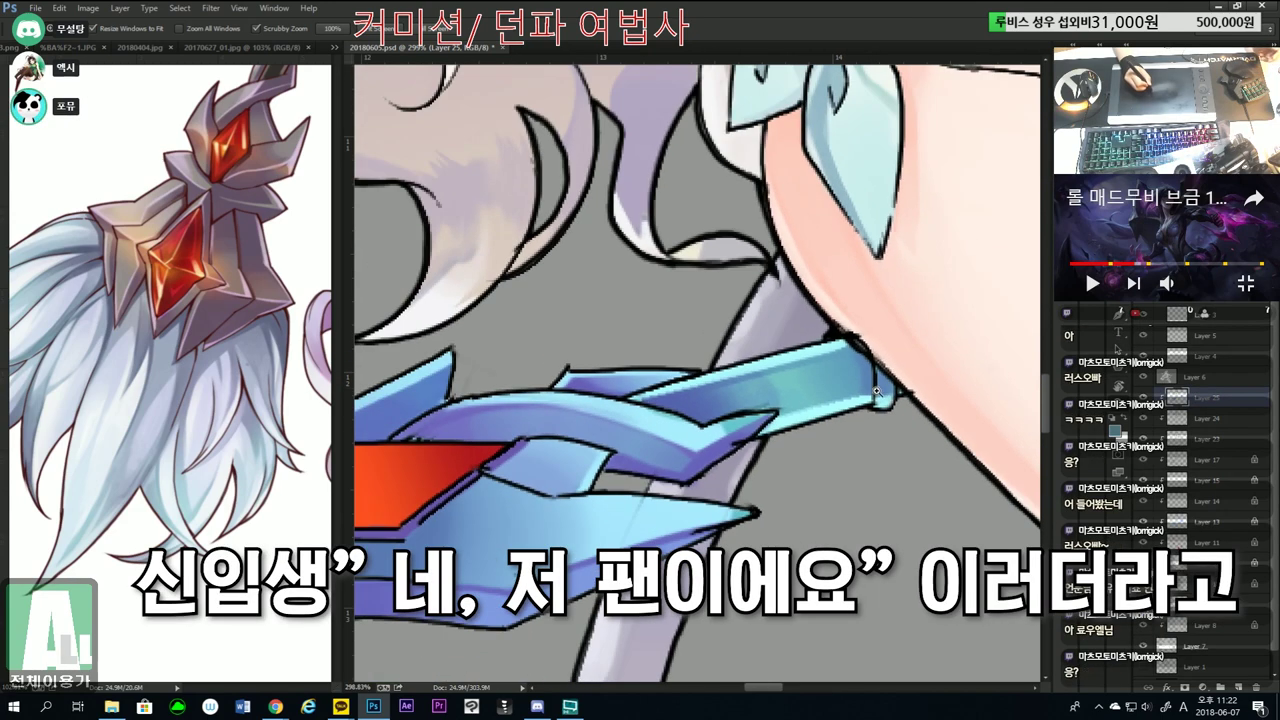
{"action": "scroll", "coordinate": [843, 400], "scroll_direction": "down", "scroll_amount": 1}
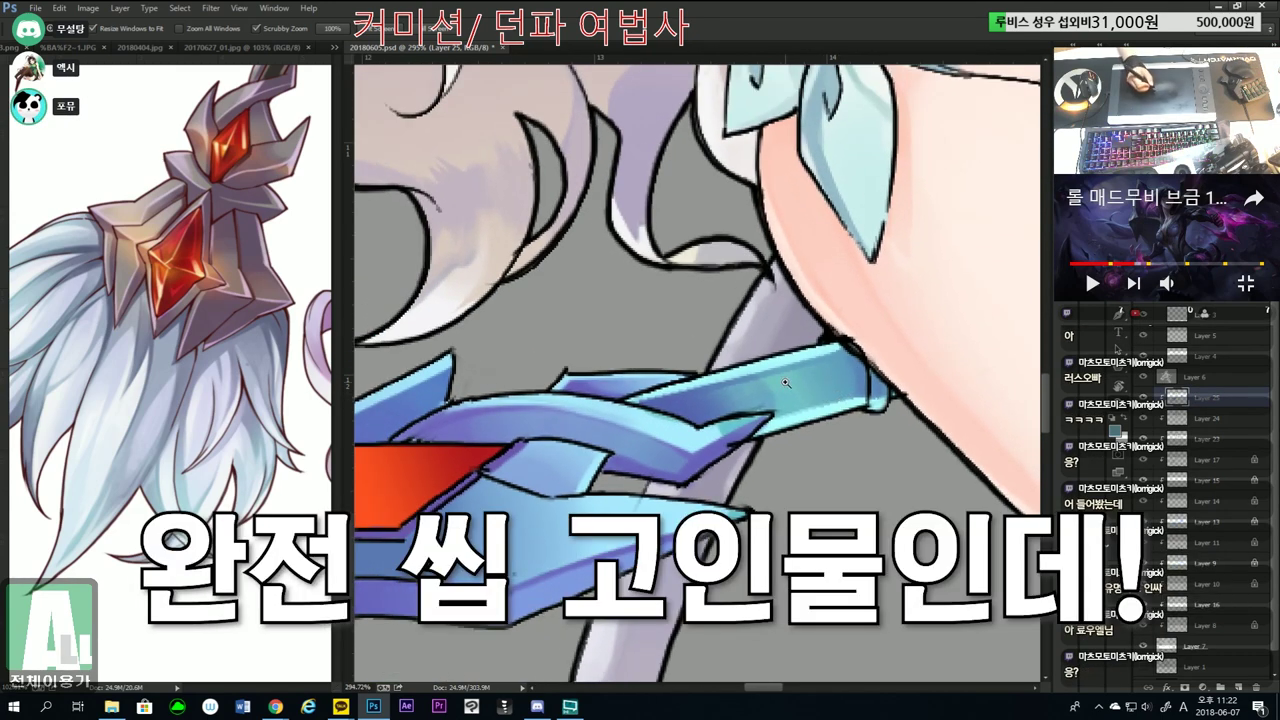
{"action": "scroll", "coordinate": [805, 378], "scroll_direction": "down", "scroll_amount": 3}
{"action": "scroll", "coordinate": [808, 379], "scroll_direction": "down", "scroll_amount": 4}
{"action": "scroll", "coordinate": [808, 379], "scroll_direction": "up", "scroll_amount": 2}
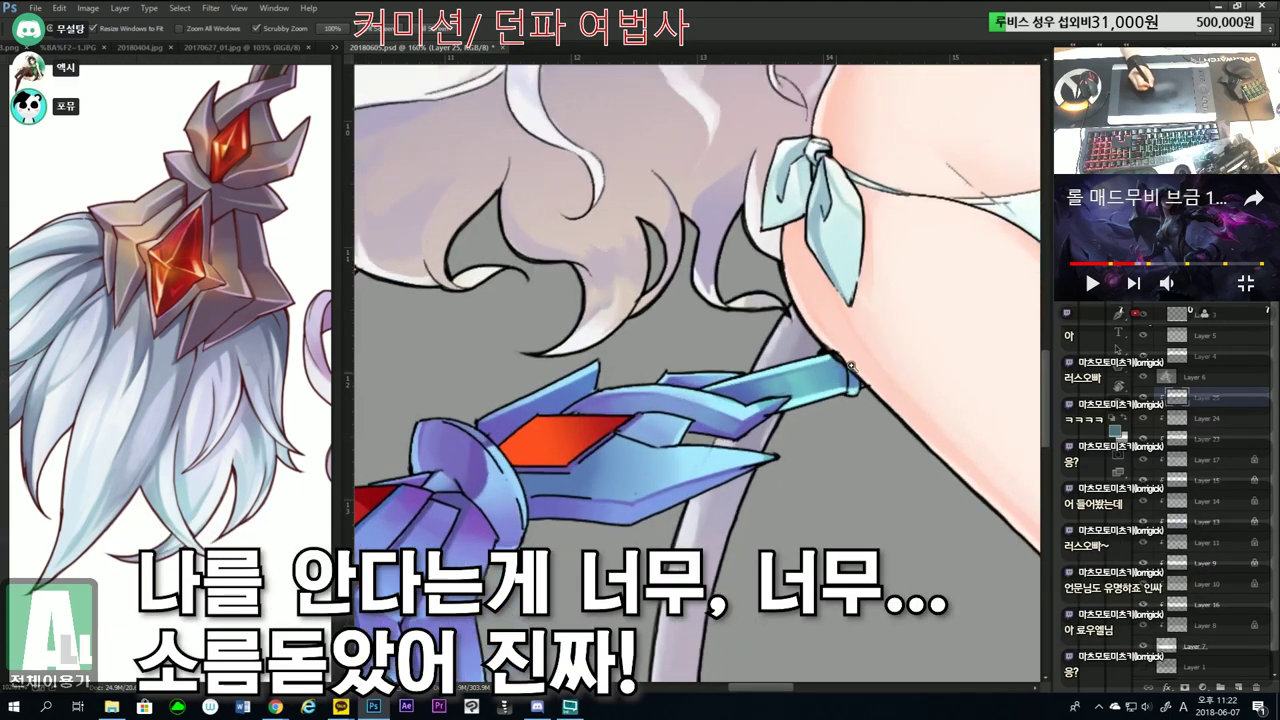
{"action": "scroll", "coordinate": [815, 375], "scroll_direction": "up", "scroll_amount": 1}
{"action": "scroll", "coordinate": [820, 372], "scroll_direction": "up", "scroll_amount": 1}
{"action": "scroll", "coordinate": [828, 366], "scroll_direction": "up", "scroll_amount": 1}
{"action": "scroll", "coordinate": [828, 366], "scroll_direction": "down", "scroll_amount": 1}
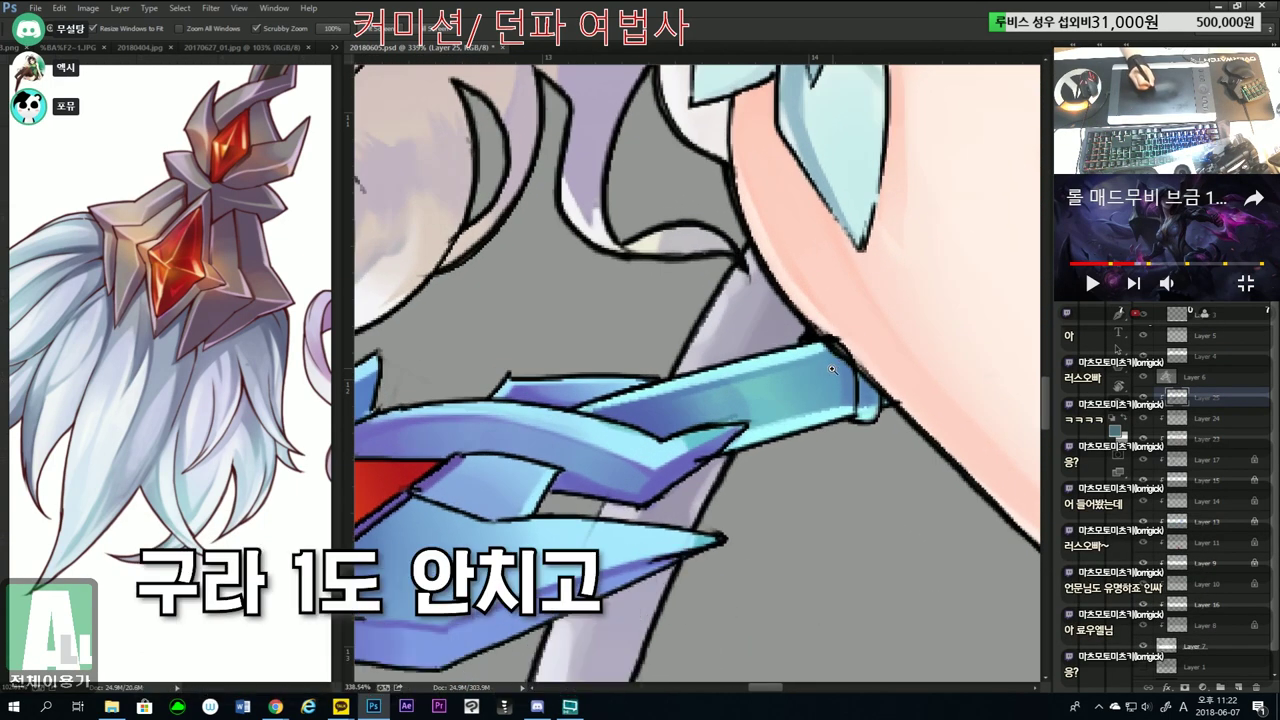
{"action": "scroll", "coordinate": [827, 367], "scroll_direction": "down", "scroll_amount": 2}
{"action": "scroll", "coordinate": [826, 368], "scroll_direction": "down", "scroll_amount": 2}
{"action": "scroll", "coordinate": [826, 368], "scroll_direction": "down", "scroll_amount": 1}
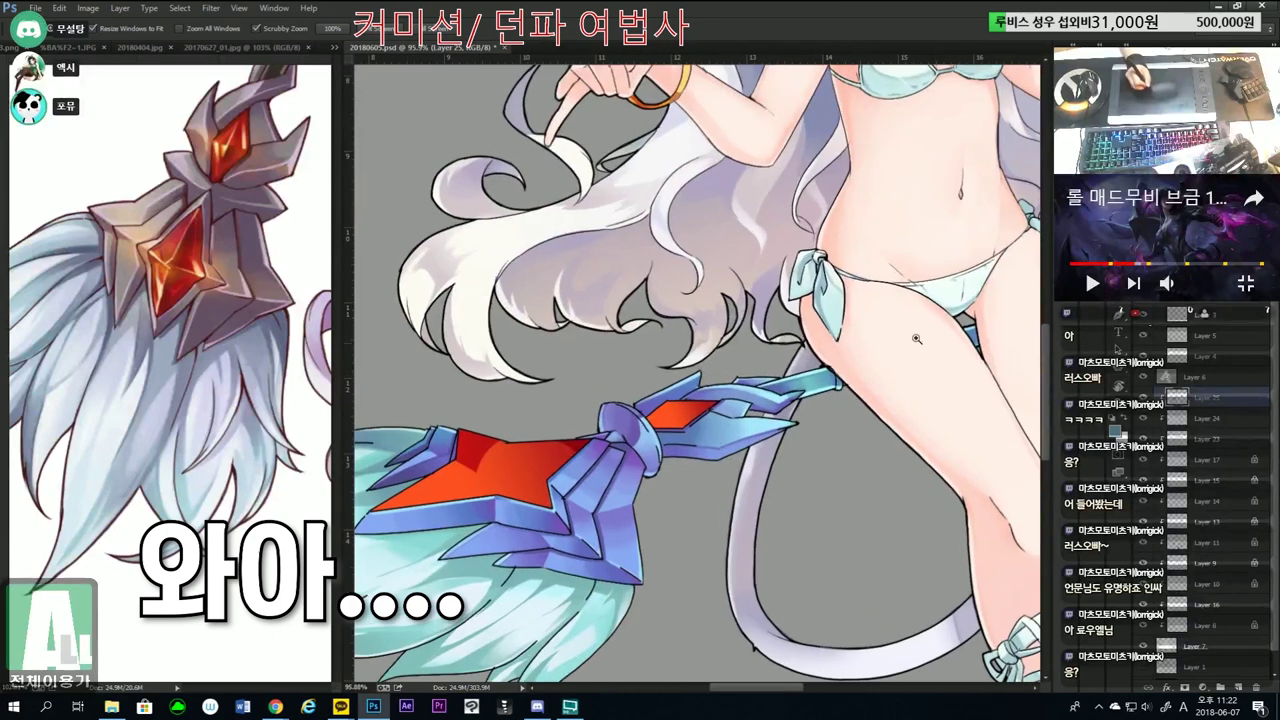
{"action": "scroll", "coordinate": [840, 352], "scroll_direction": "down", "scroll_amount": 1}
{"action": "scroll", "coordinate": [843, 350], "scroll_direction": "up", "scroll_amount": 2}
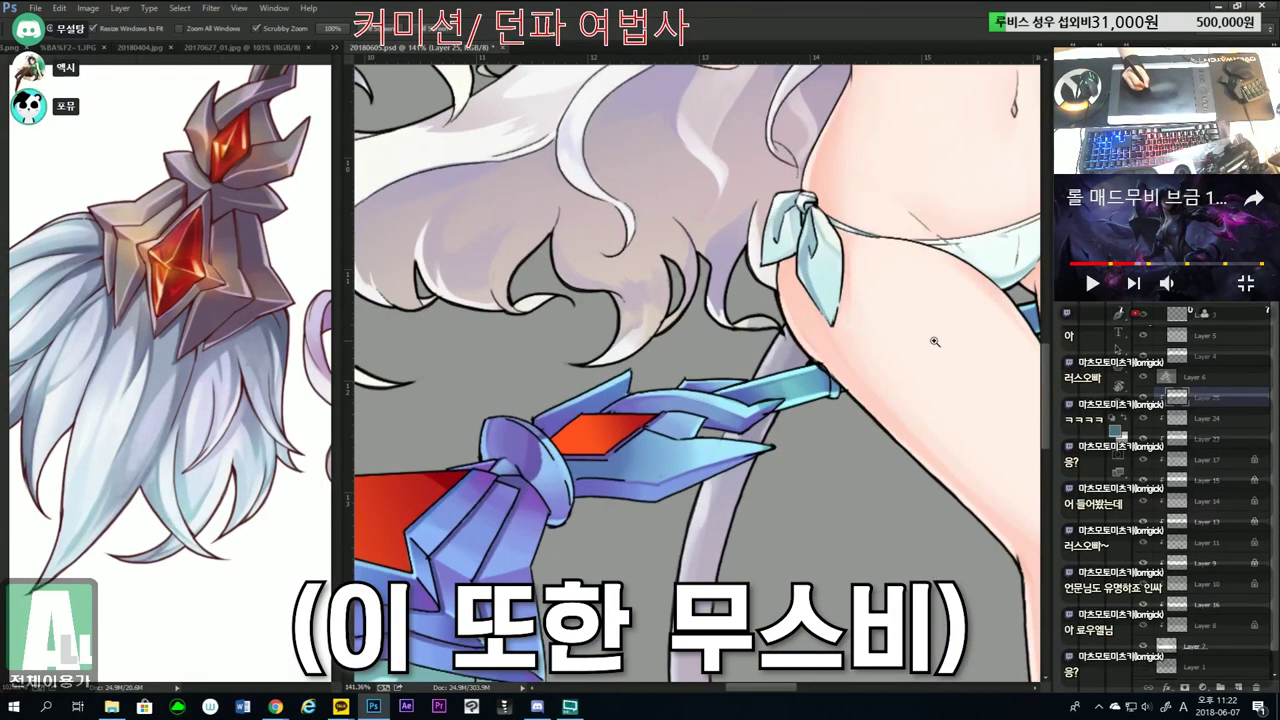